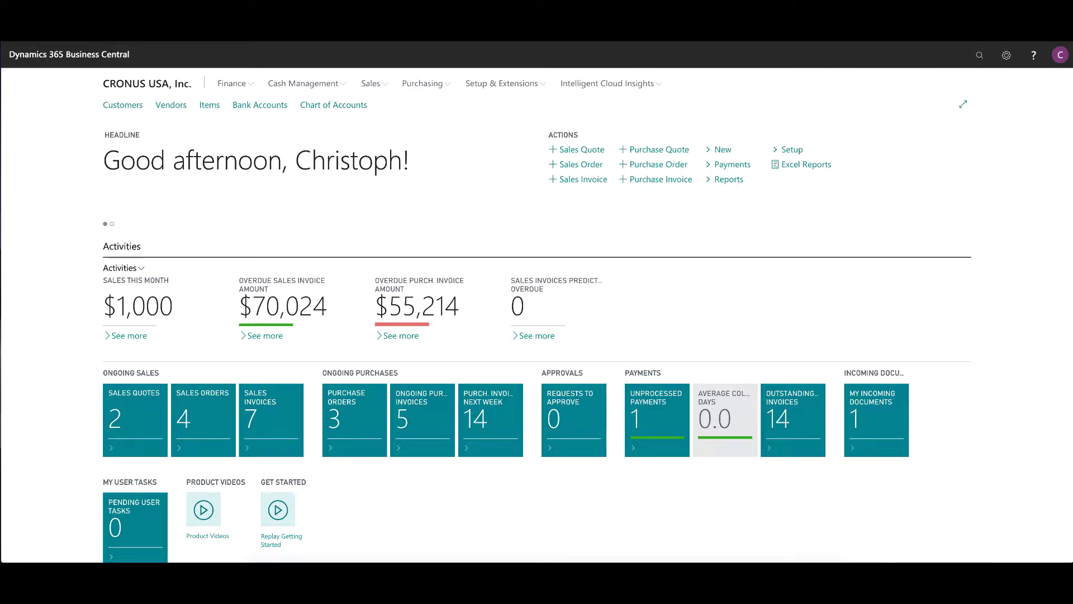
Find Payment Terms through Tell Me and select the 2%N10 N30 term (30D due, 10D discount, 2%)
left_click(980, 55)
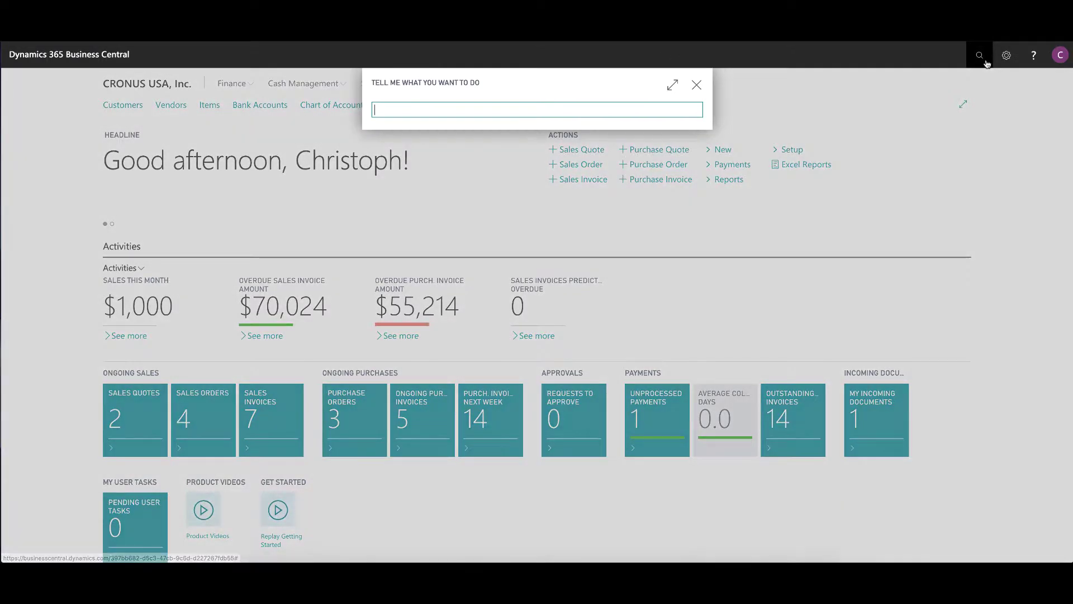
type("paymen")
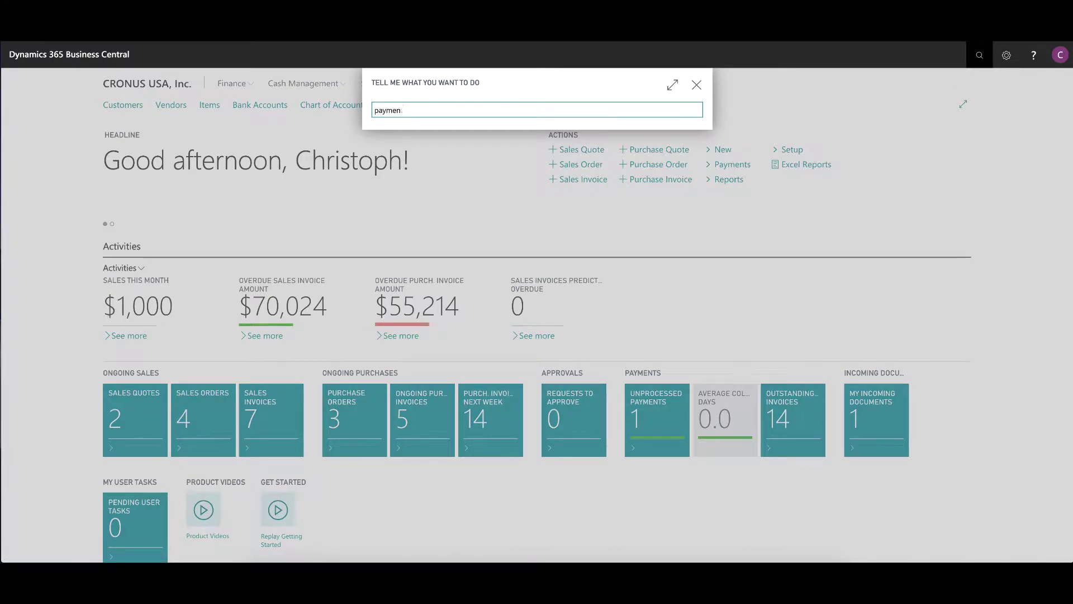
type("t term")
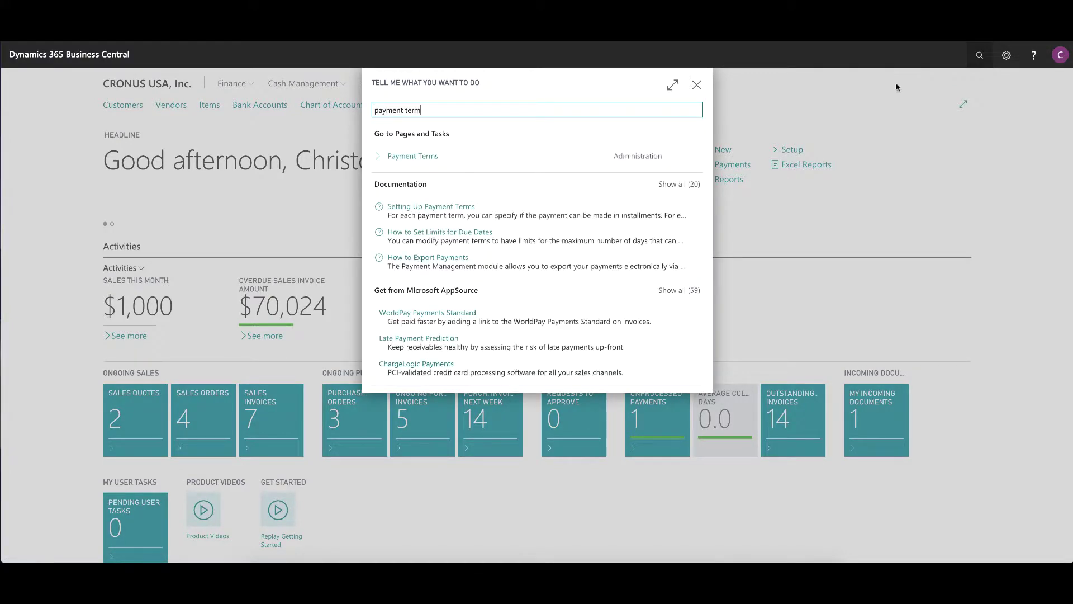
left_click(429, 160)
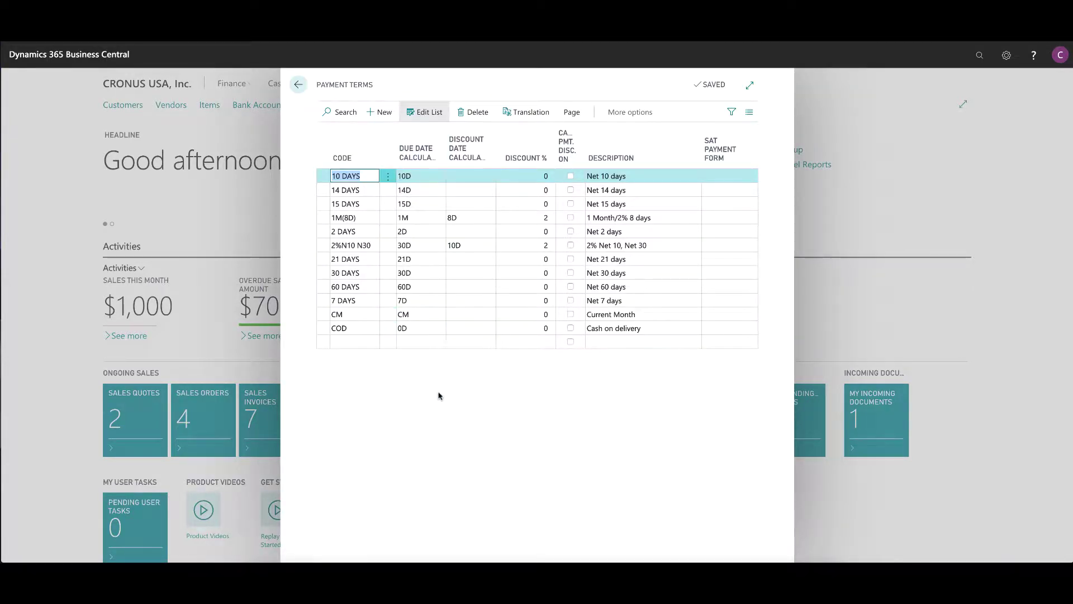
left_click(322, 246)
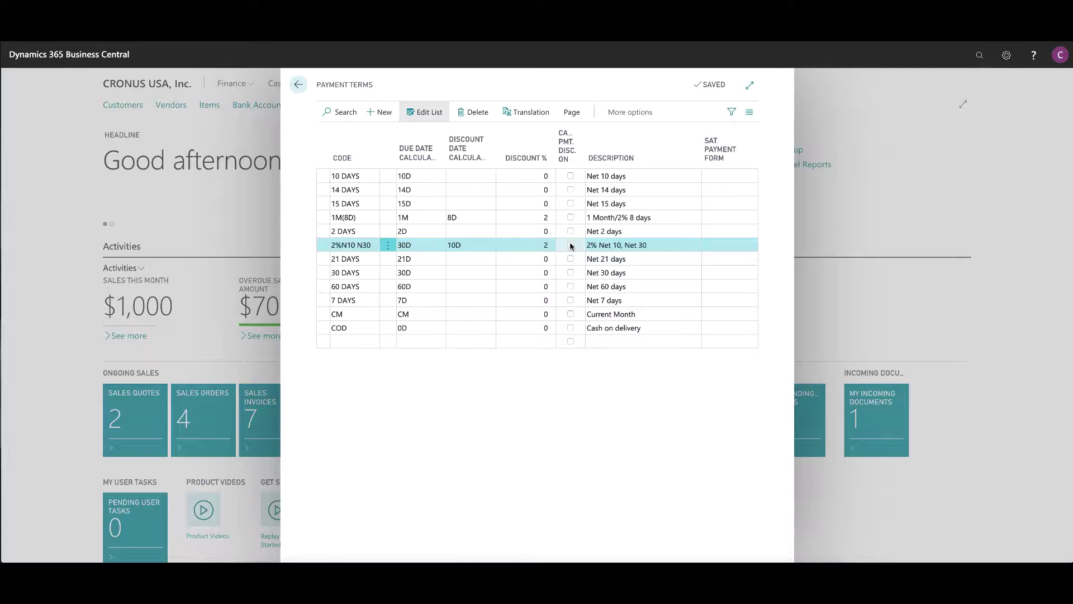
Leave Payment Terms and open Adatum Corporation's card from the Customers list
left_click(298, 85)
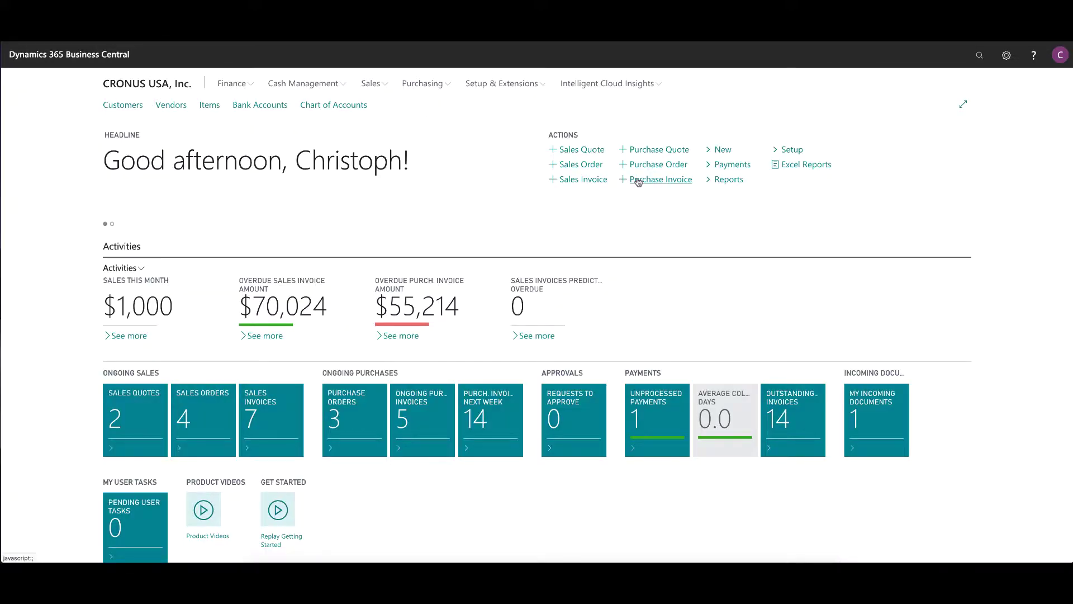
left_click(979, 56)
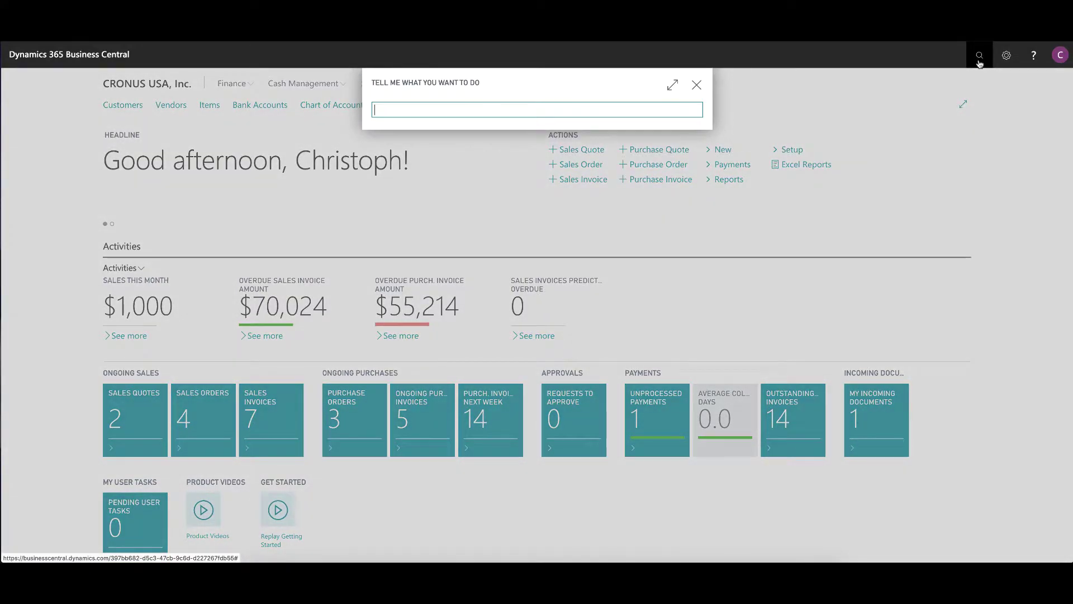
type("customer")
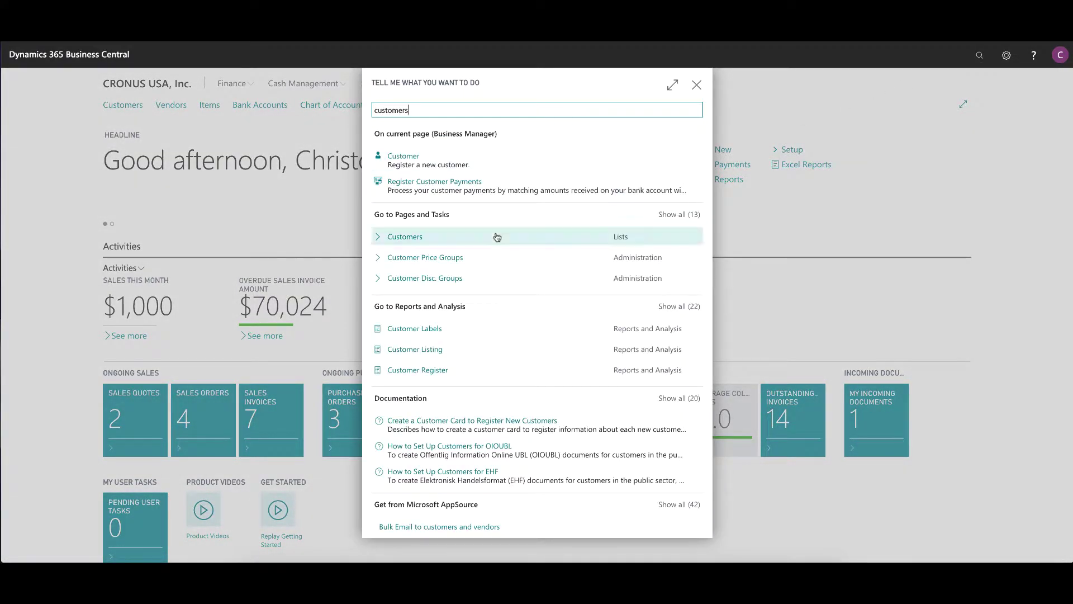
type("s")
left_click(411, 164)
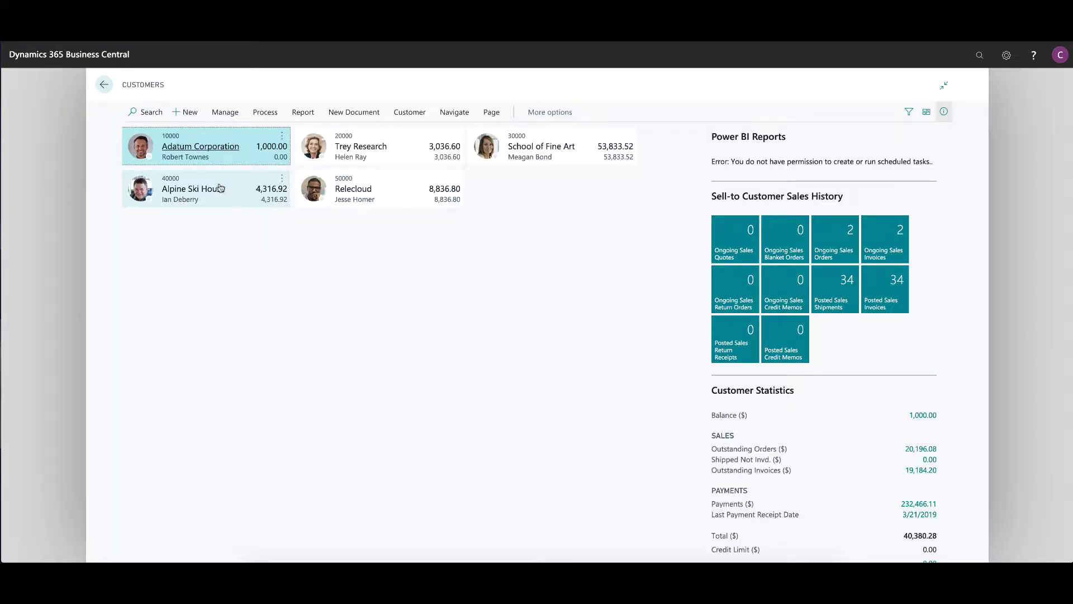
left_click(197, 147)
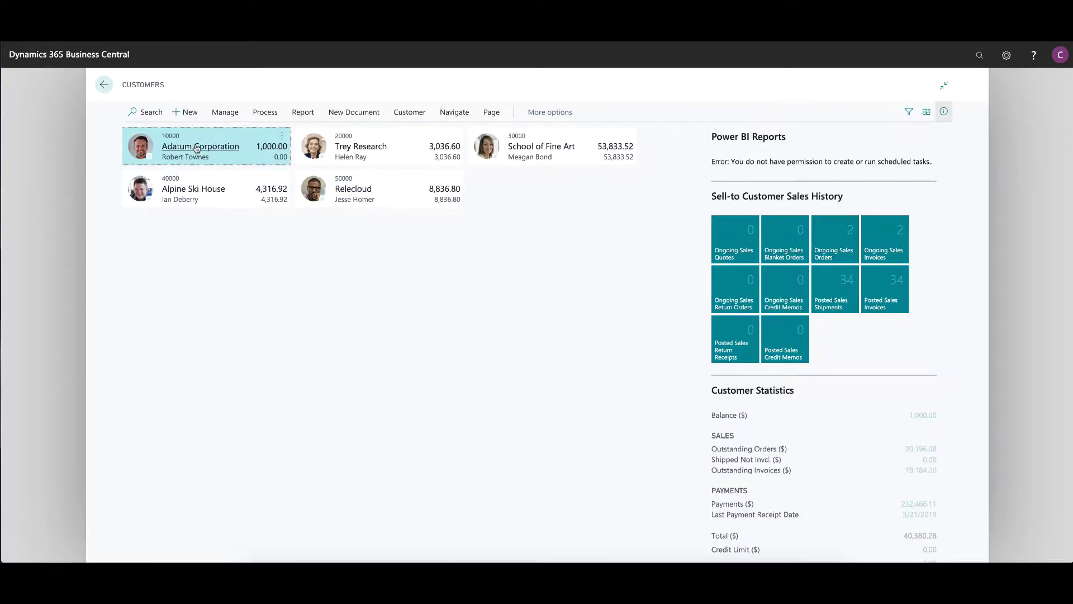
left_click(197, 147)
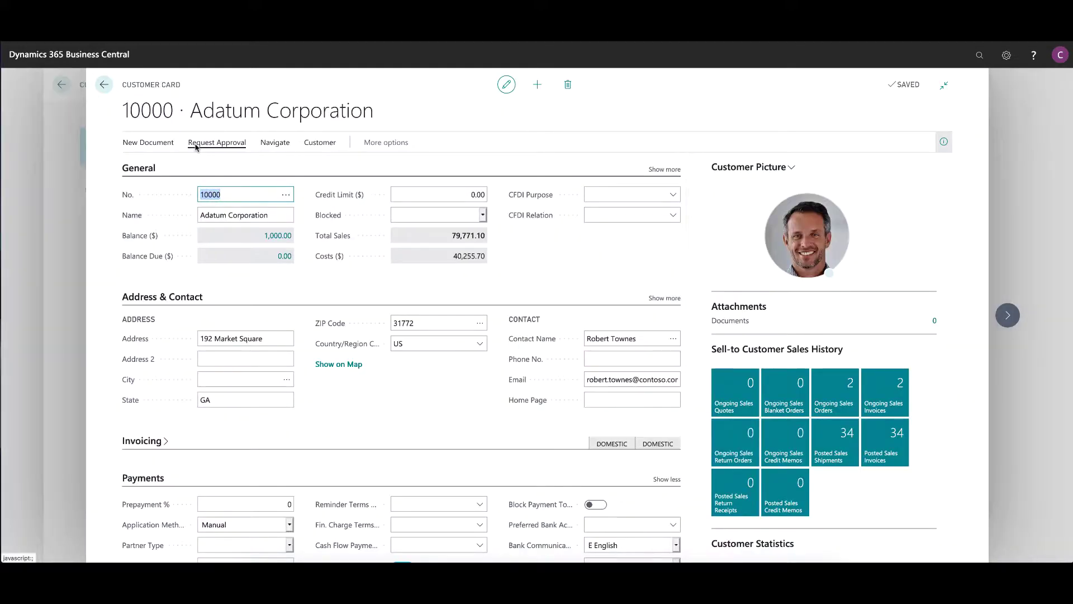
Confirm that Adatum's Payments section uses the 2%N10 N30 payment terms code
scroll(324, 401, "down", 5)
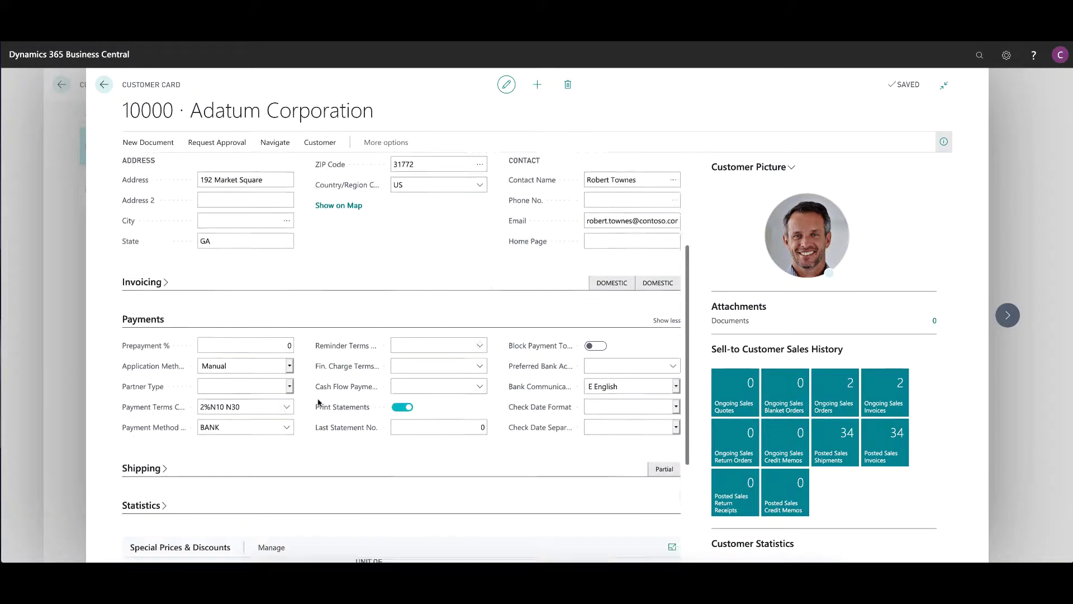
scroll(494, 276, "up", 1)
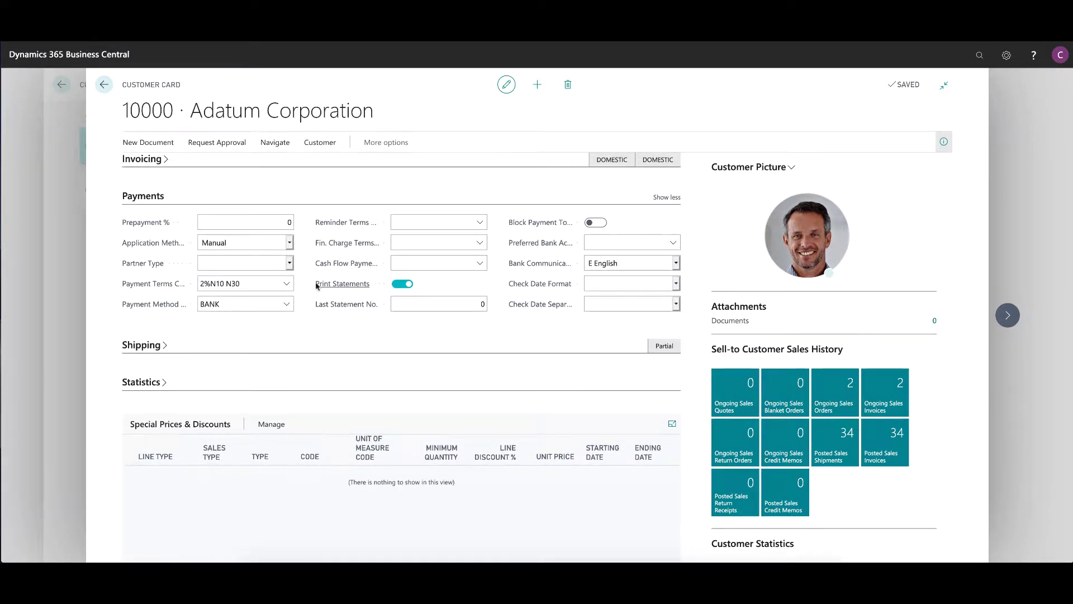
left_click_drag(282, 283, 192, 278)
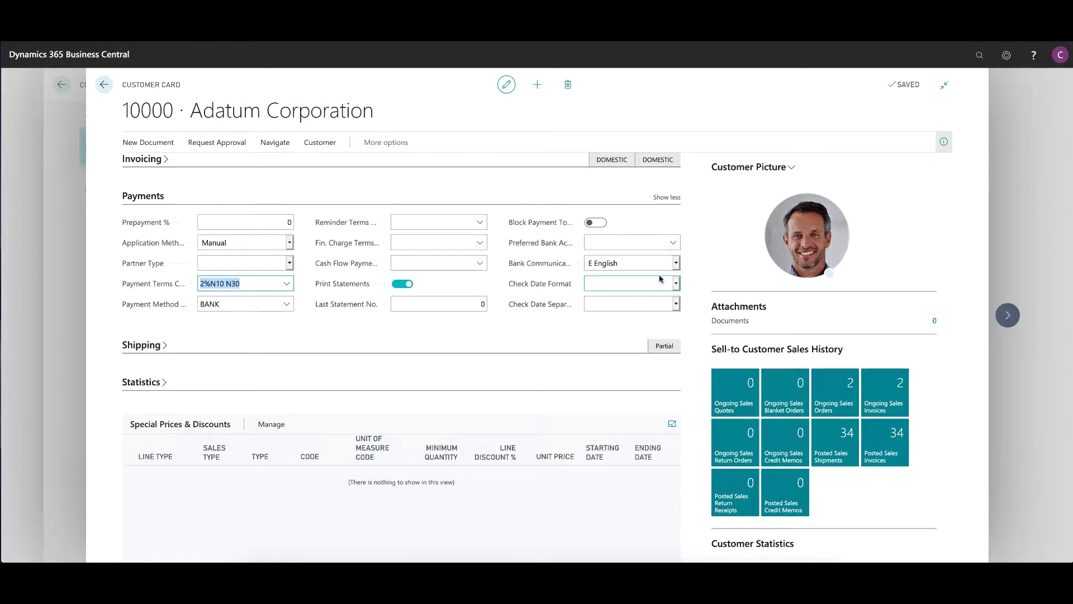
mouse_move(563, 227)
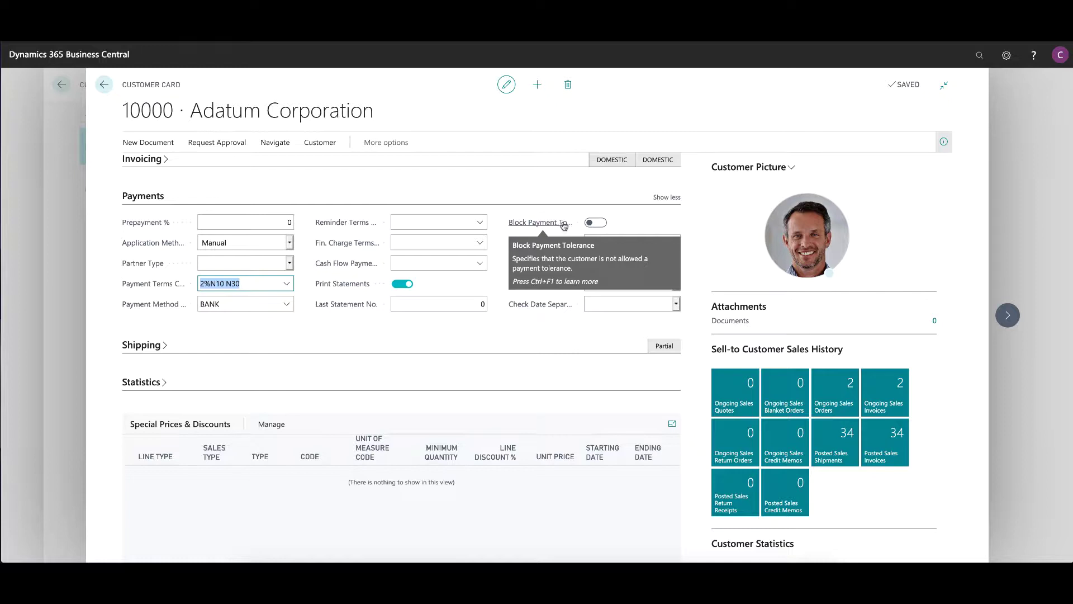
Toggle Block Payment Tolerance on, then off, declining both open-entry prompts, and return to Customers
left_click(598, 224)
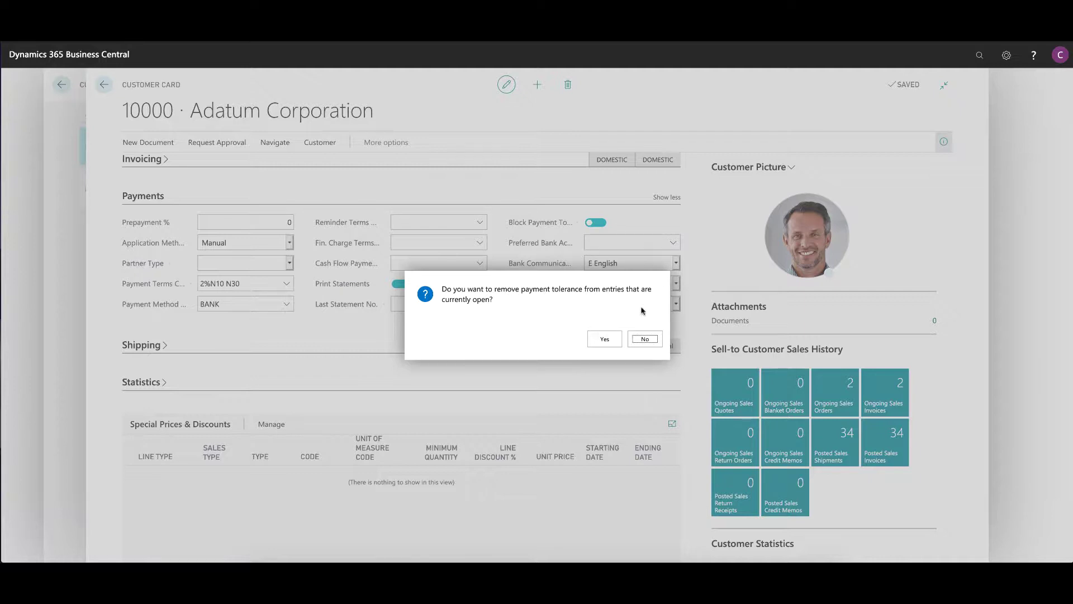
left_click(657, 344)
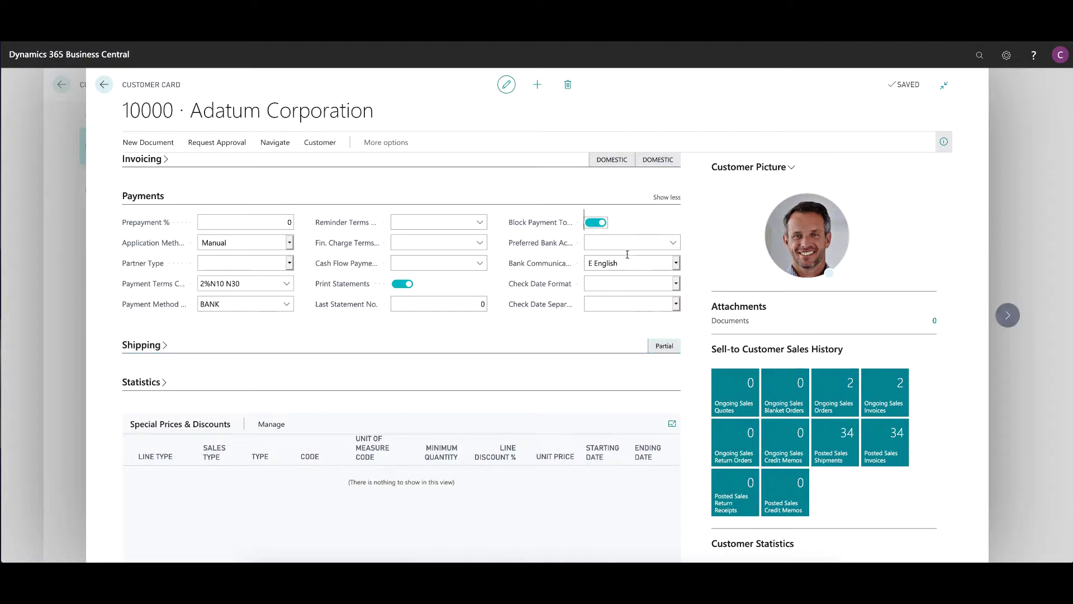
left_click(598, 223)
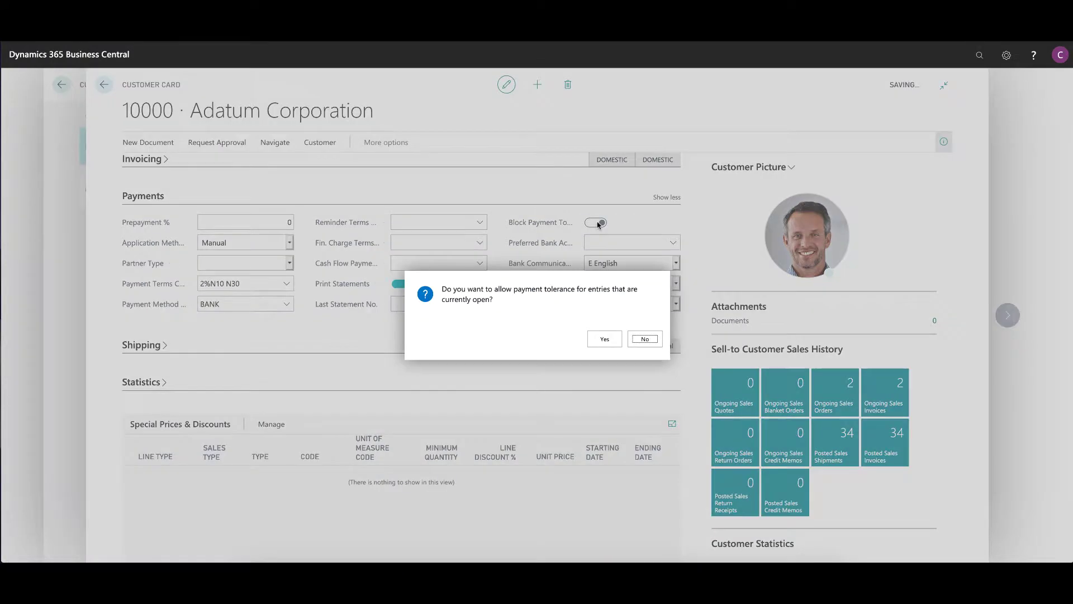
left_click(643, 339)
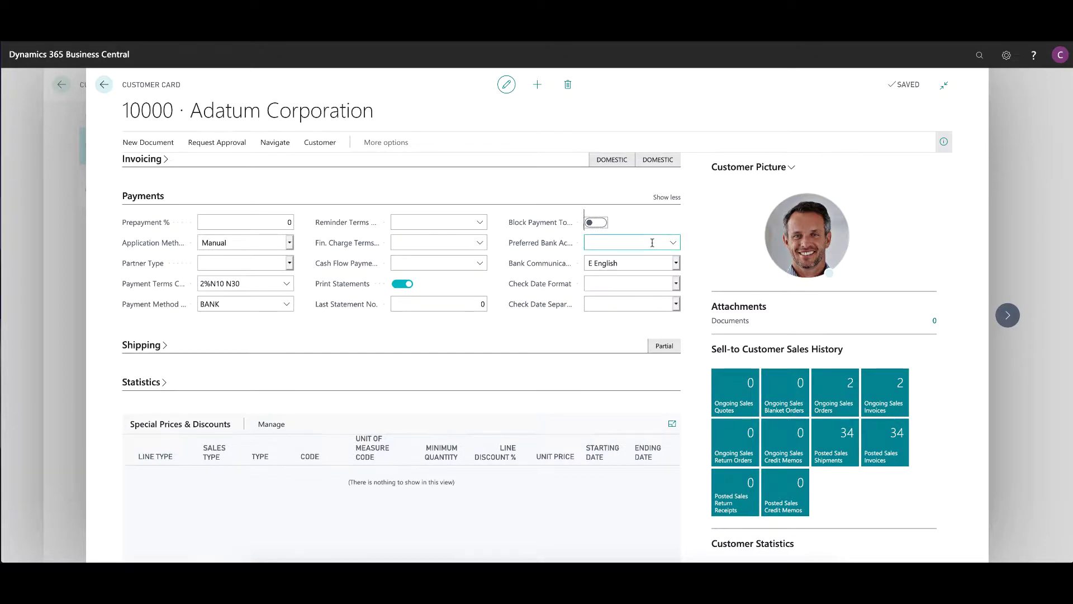
left_click(105, 85)
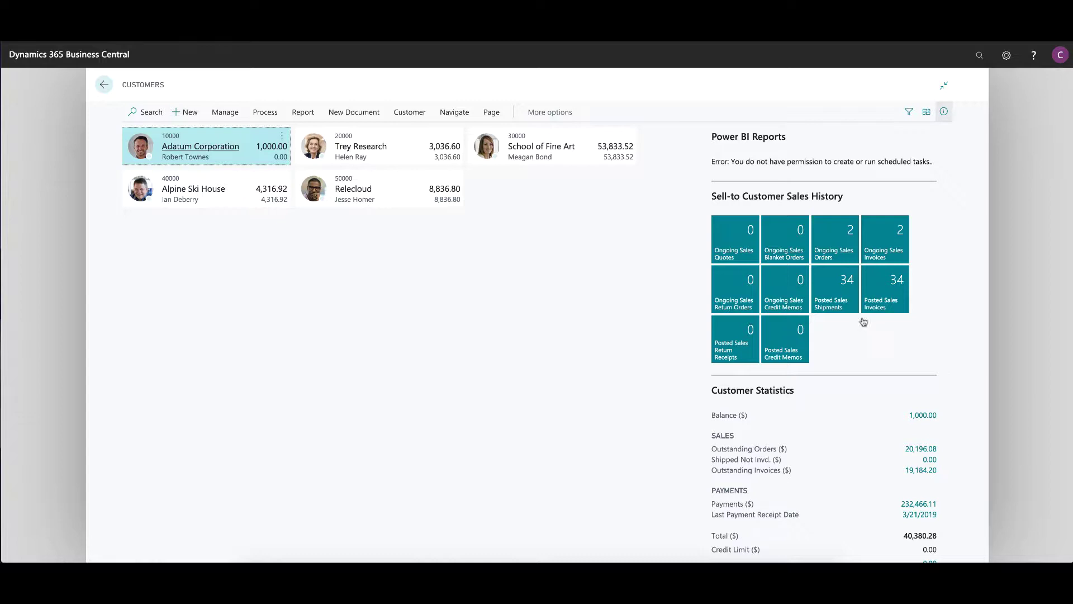
Open Adatum's posted invoice PS-INV103215 and note its 2%N10 N30 payment terms
left_click(880, 296)
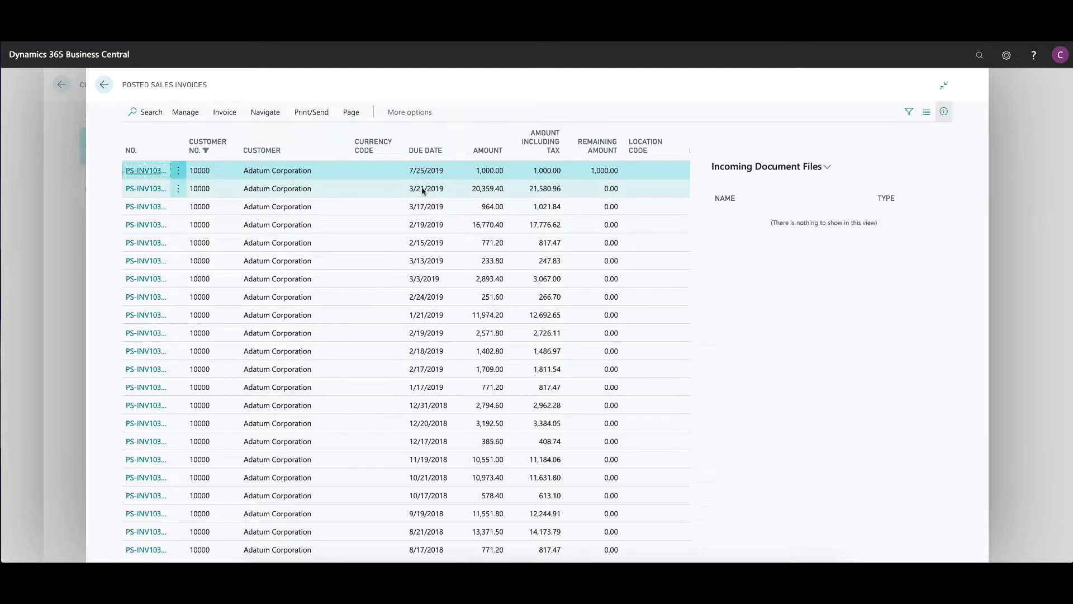
left_click(156, 171)
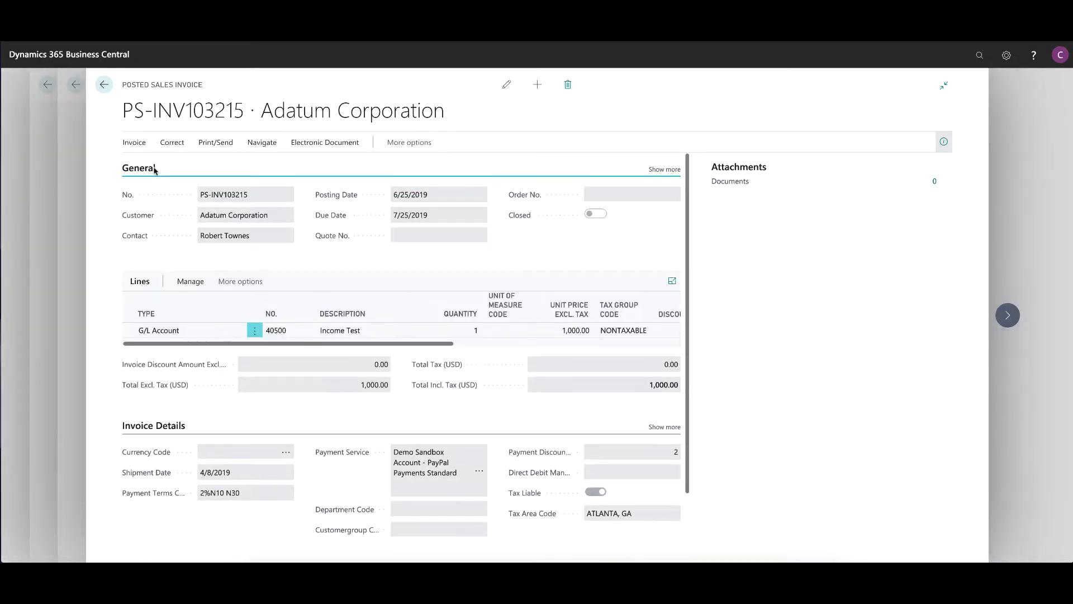
scroll(456, 408, "down", 1)
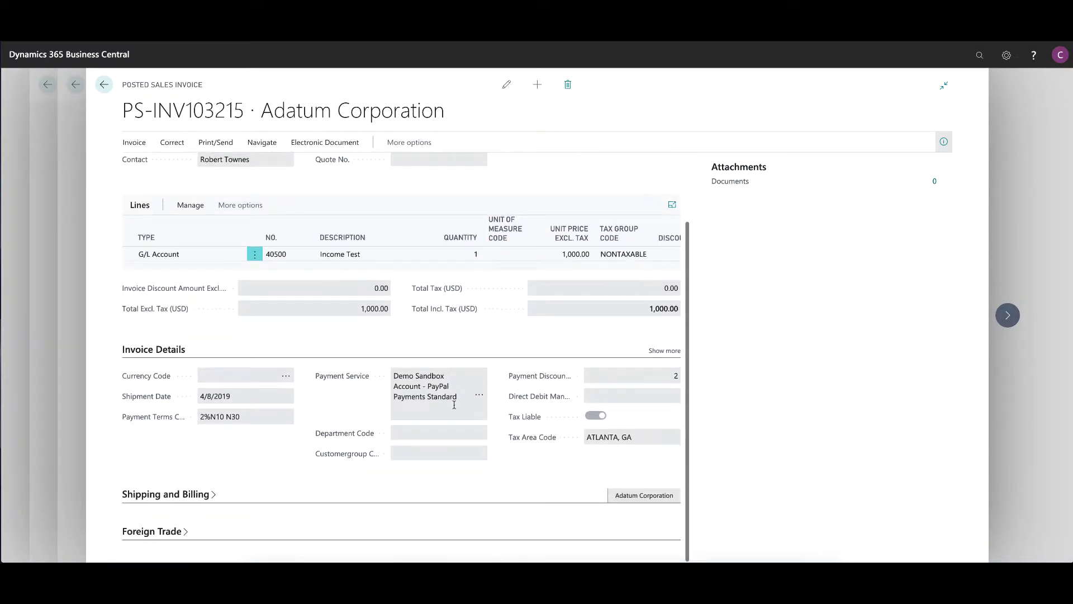
left_click(260, 422)
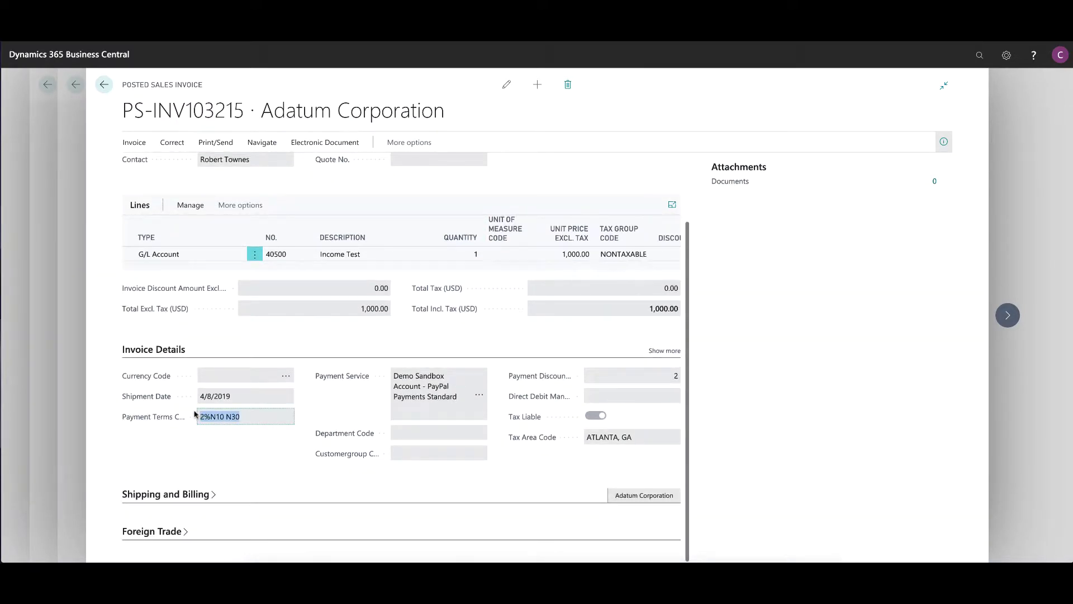
mouse_move(352, 429)
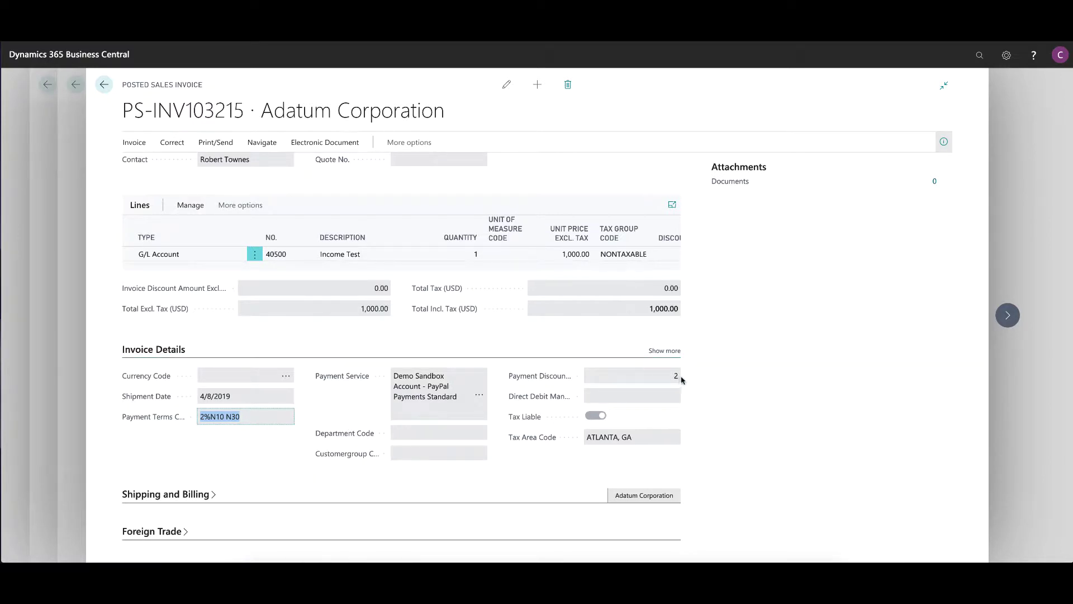
Check the invoice's 7/5/2019 discount date and 2% payment discount, then go back to Customers
left_click(674, 353)
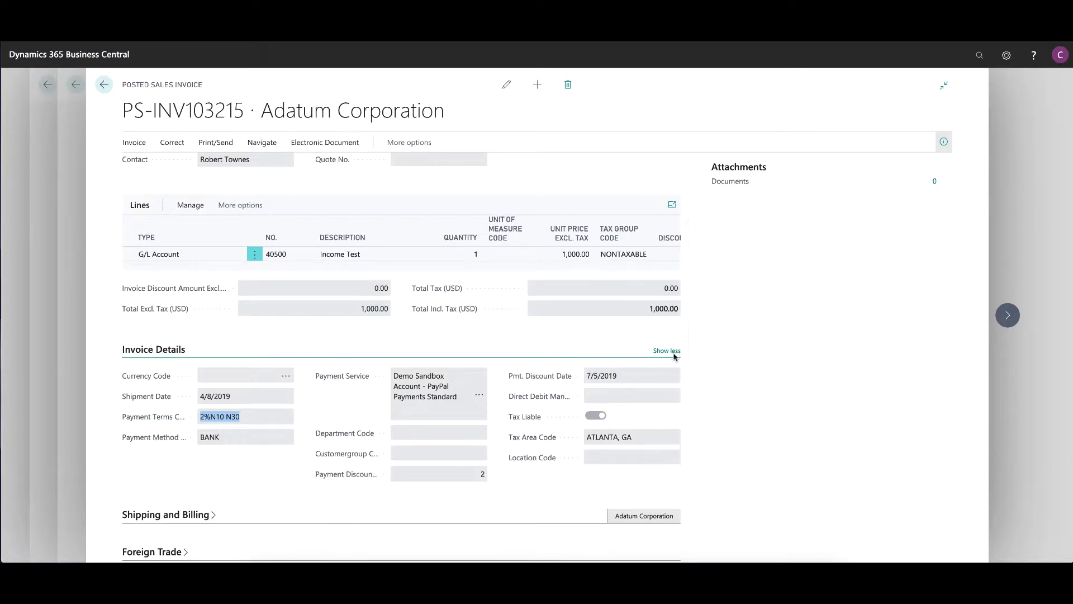
left_click_drag(617, 375, 584, 378)
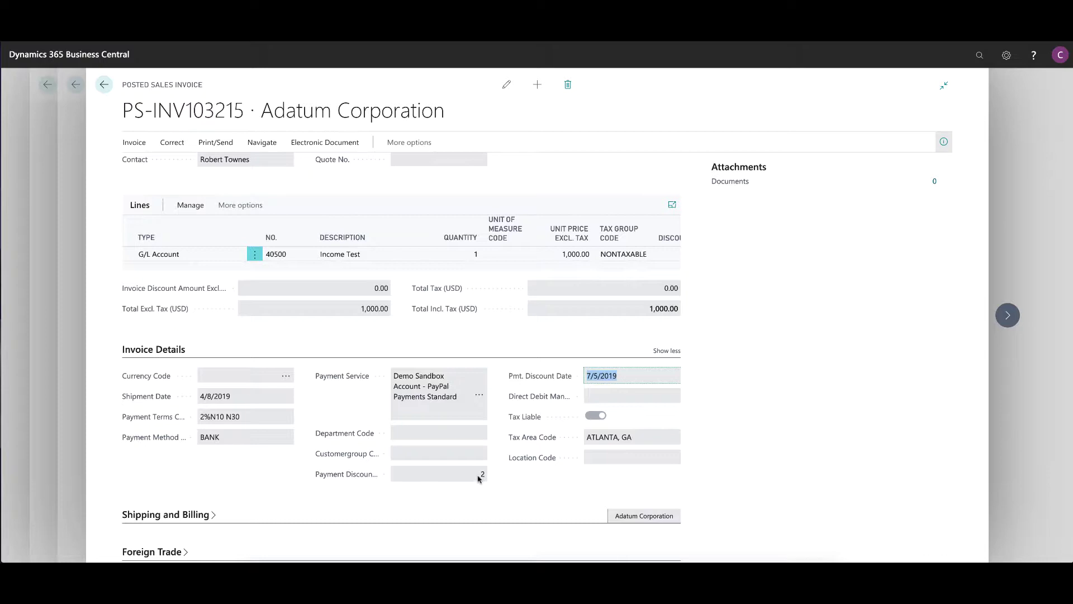
left_click_drag(480, 478, 488, 478)
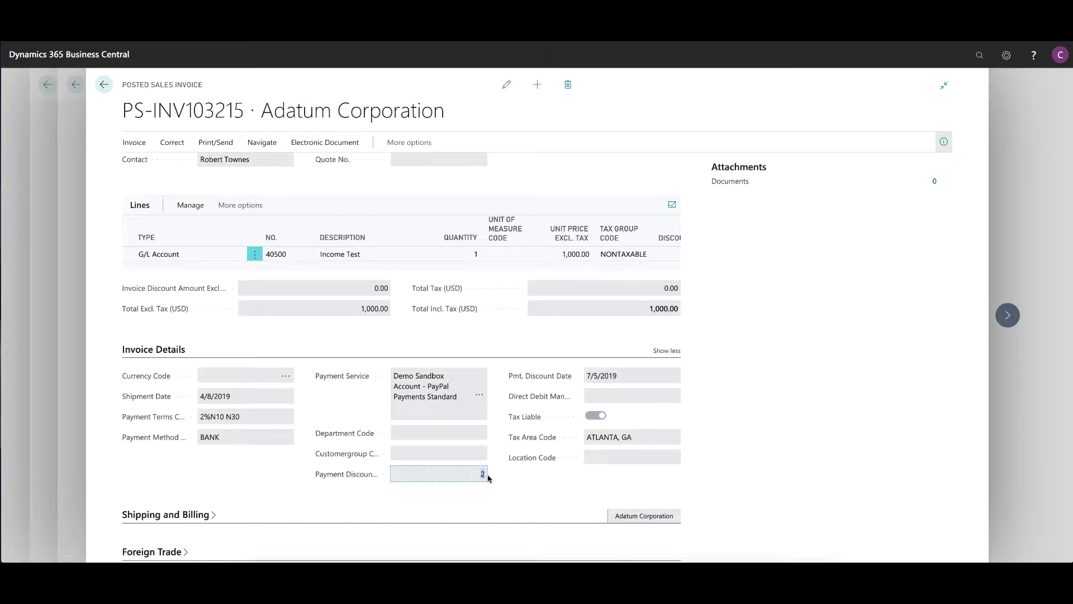
left_click(104, 94)
left_click(106, 92)
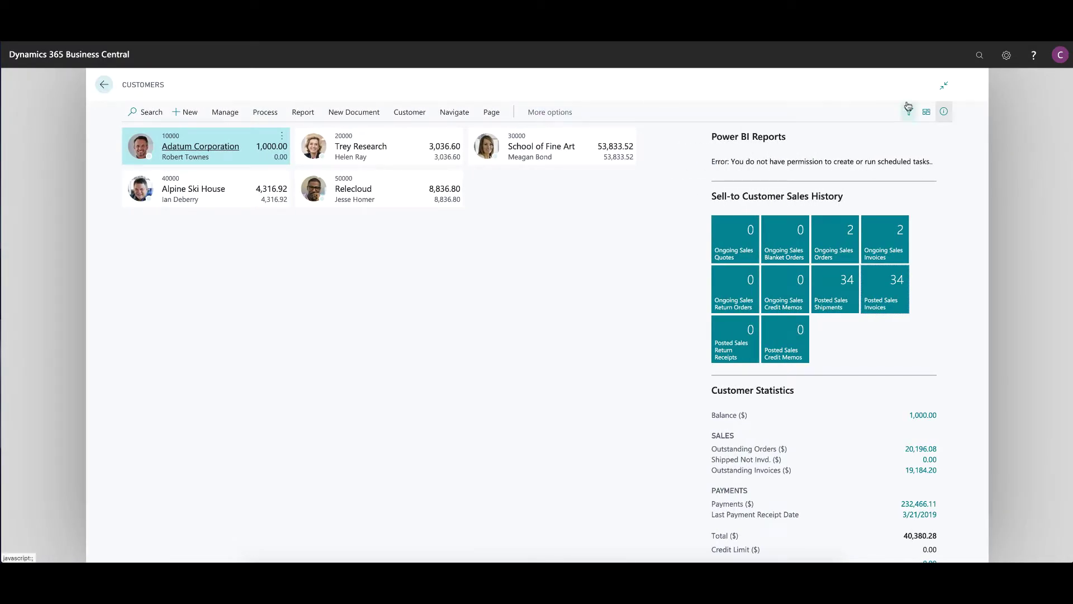
Open the Cash Receipt Journals page by searching 'cash rec'
left_click(105, 87)
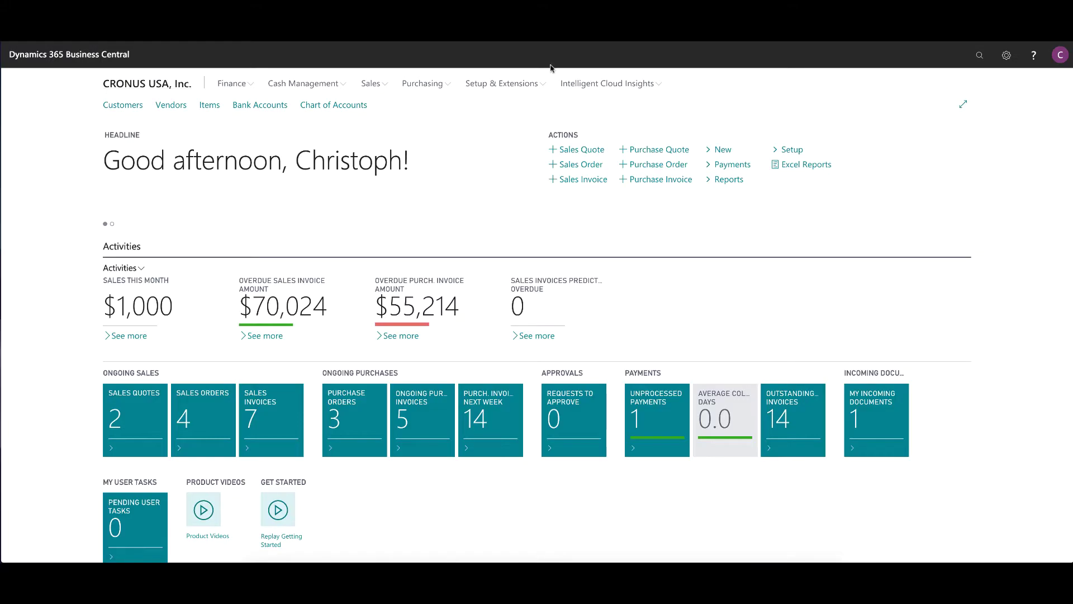
left_click(984, 64)
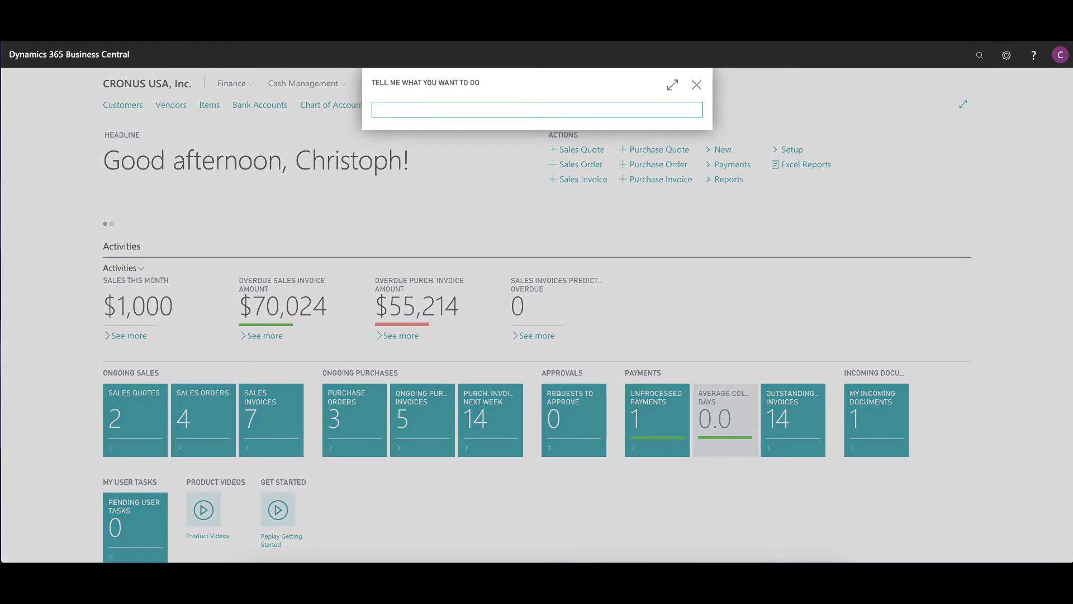
type("cash rec")
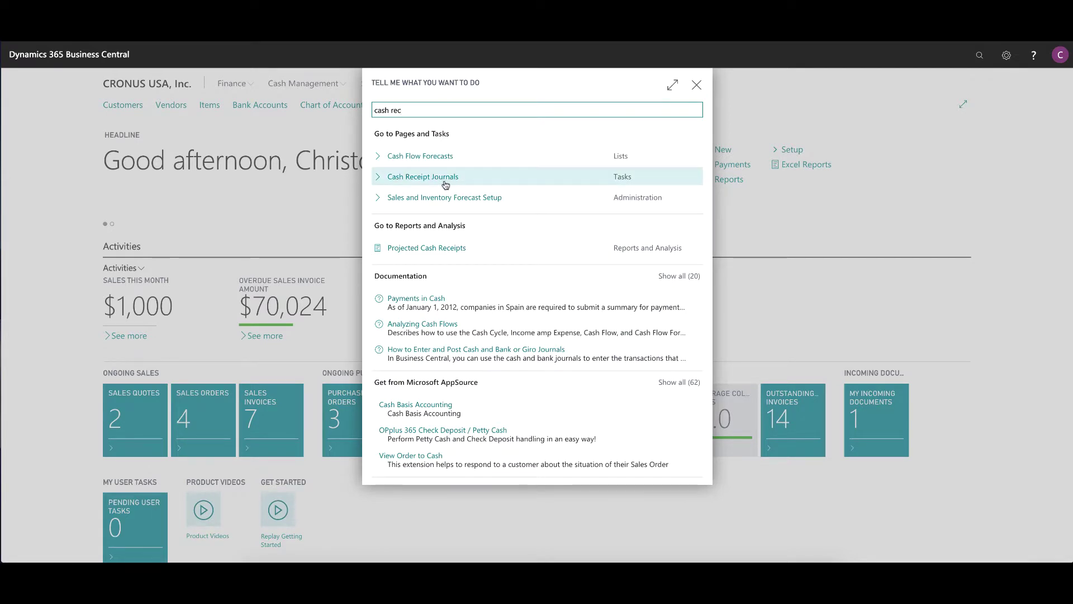
left_click(445, 178)
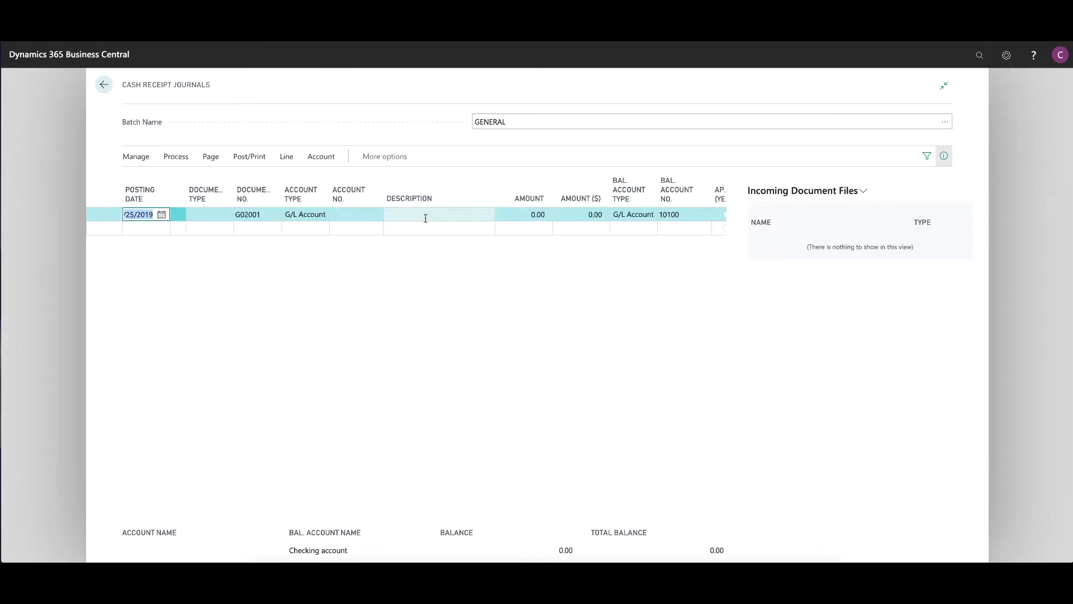
Make the journal line a Payment from Customer 10000 Adatum Corporation
key("Tab")
key("Tab")
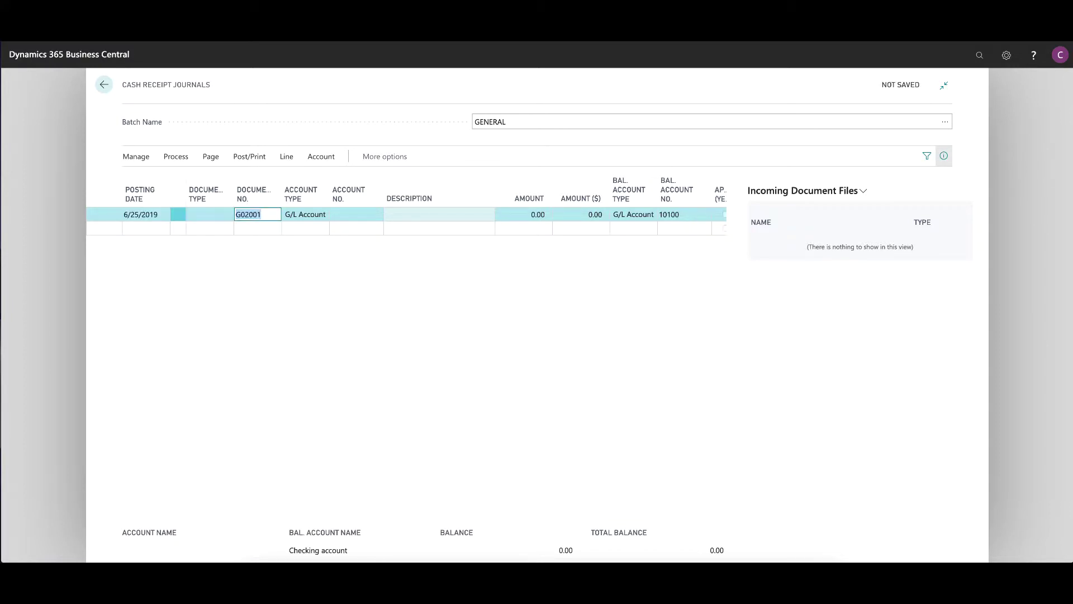
left_click(228, 217)
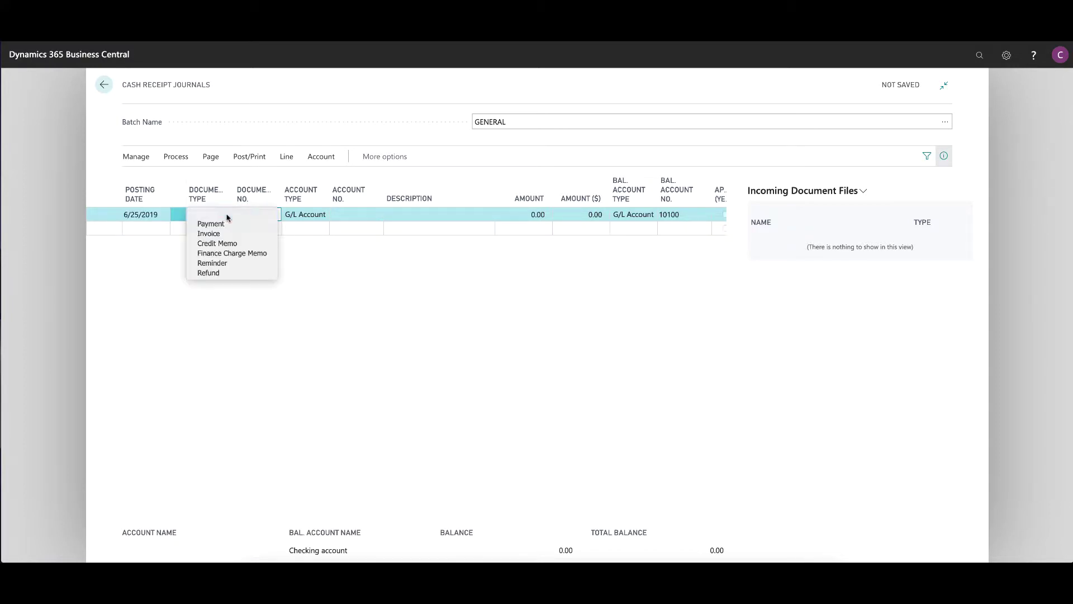
left_click(227, 227)
left_click(305, 214)
left_click(324, 214)
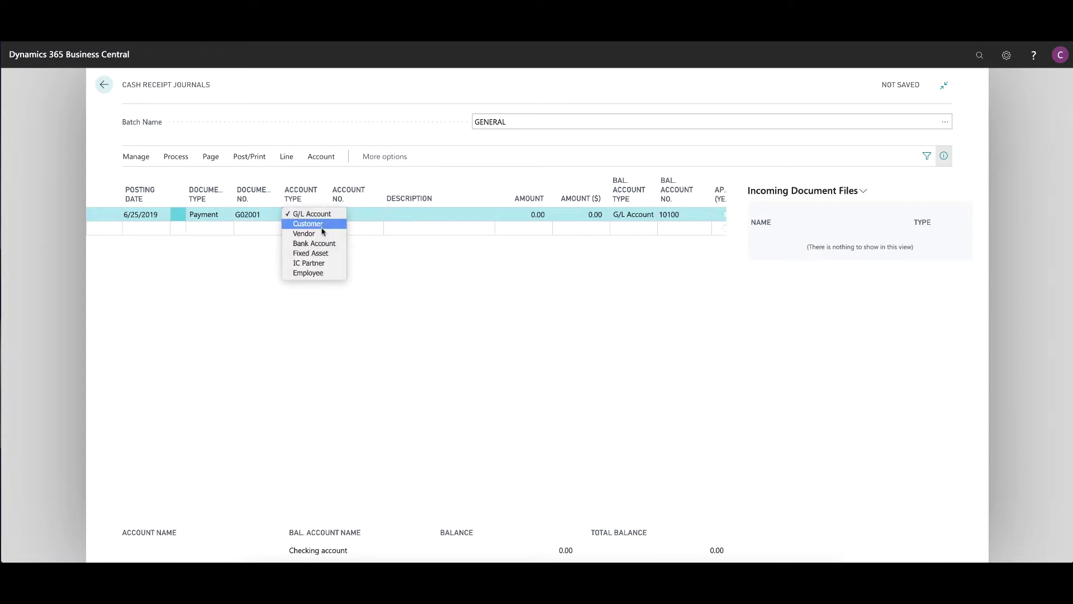
left_click(311, 223)
left_click(365, 215)
left_click(374, 216)
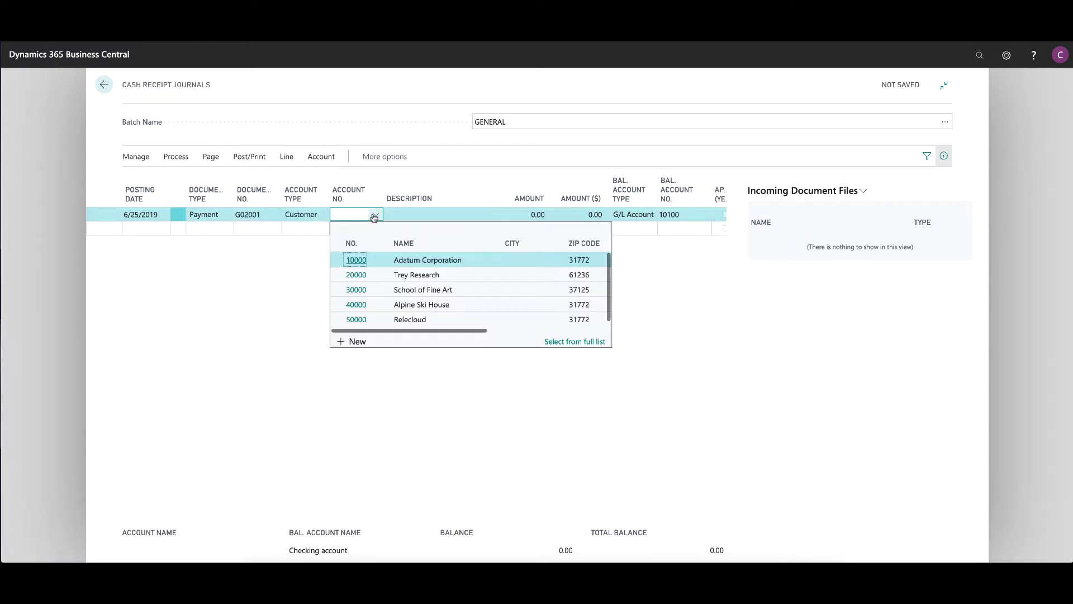
left_click(354, 257)
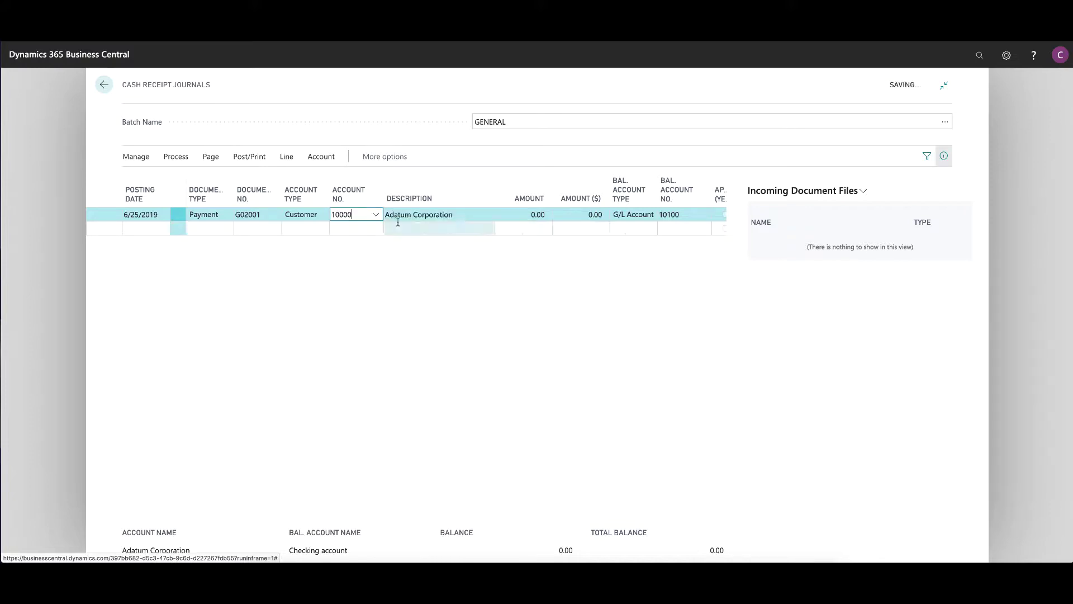
Enter the ACH check reference as description and an amount of -950.00
left_click(447, 214)
type("ACh #23356 89898")
key("Tab")
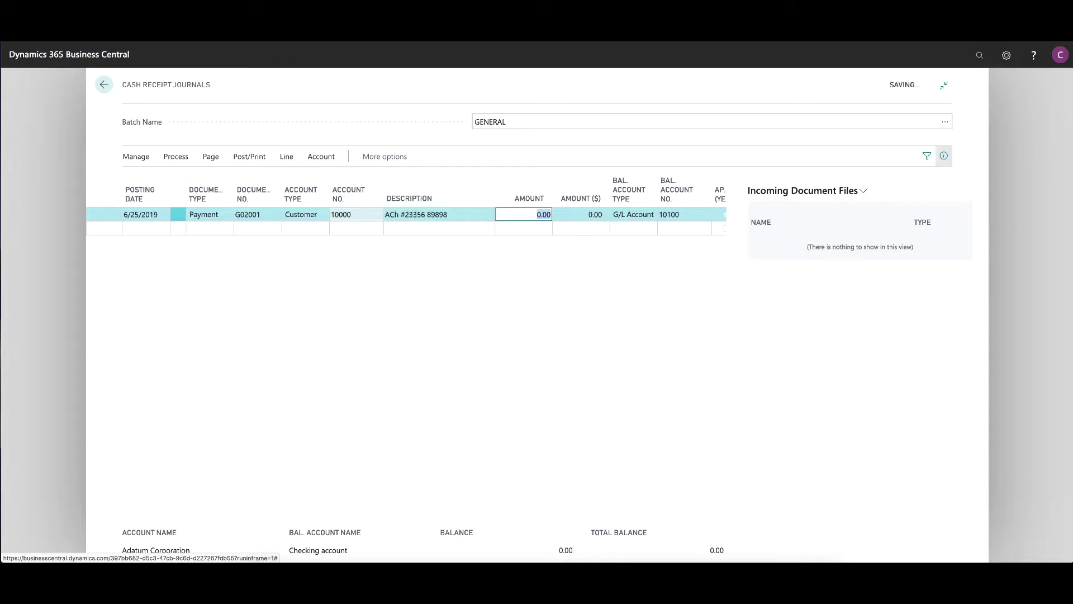
type("-980")
key("Tab")
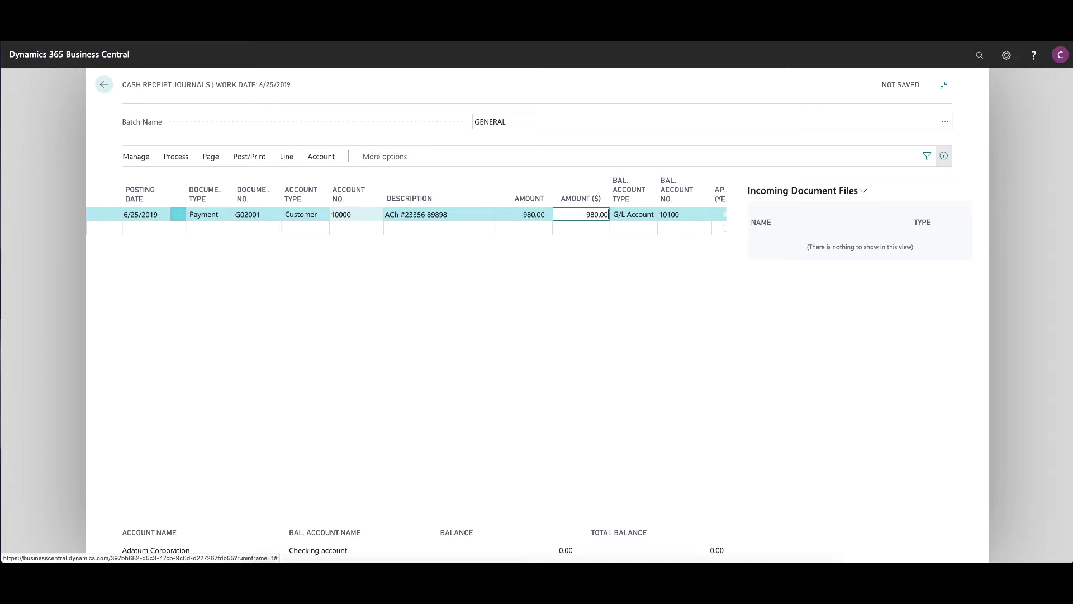
left_click(523, 214)
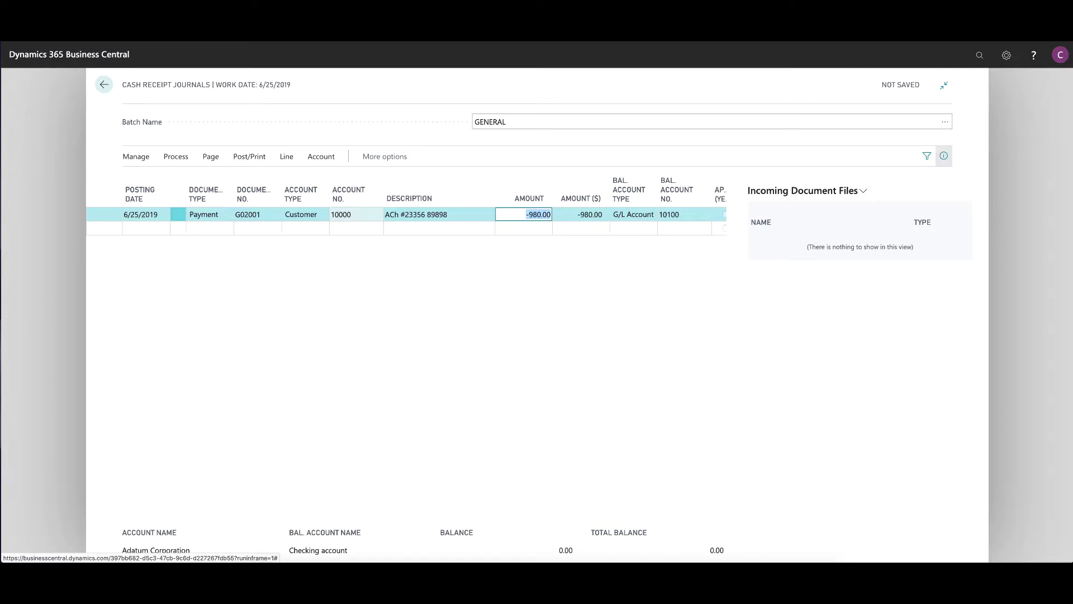
type("-950")
key("Tab")
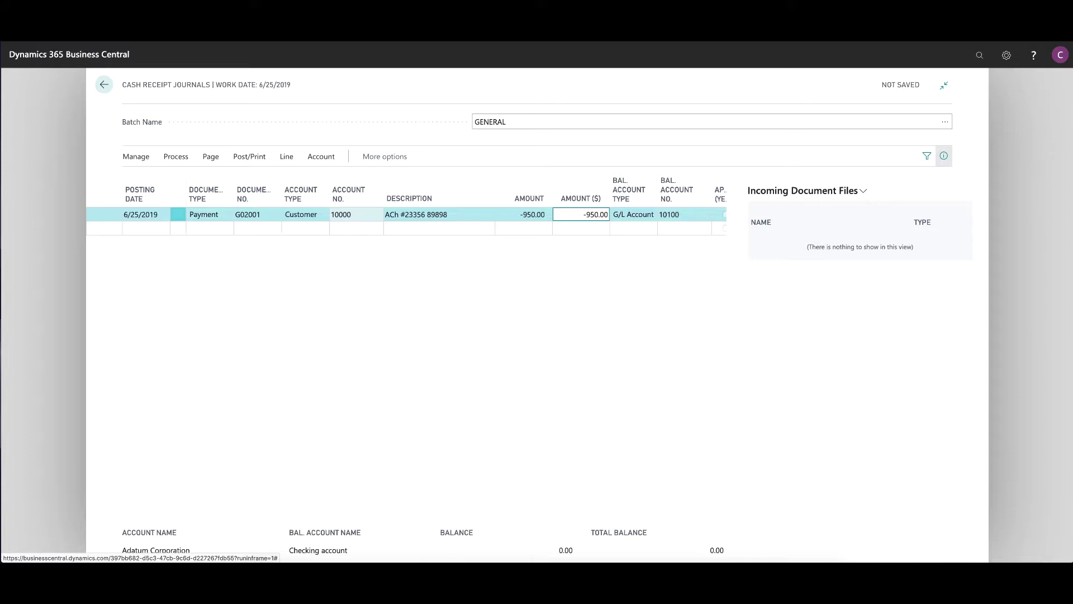
Set the balancing account to Bank Account CHECKING
key("Tab")
left_click(655, 215)
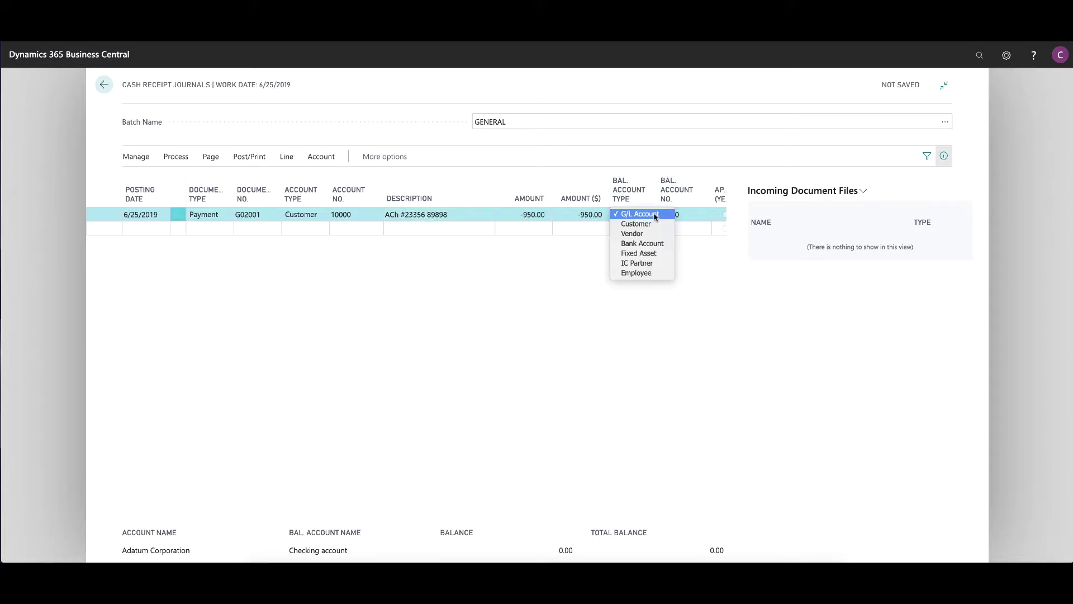
left_click(642, 243)
left_click(703, 220)
left_click(702, 215)
left_click(691, 261)
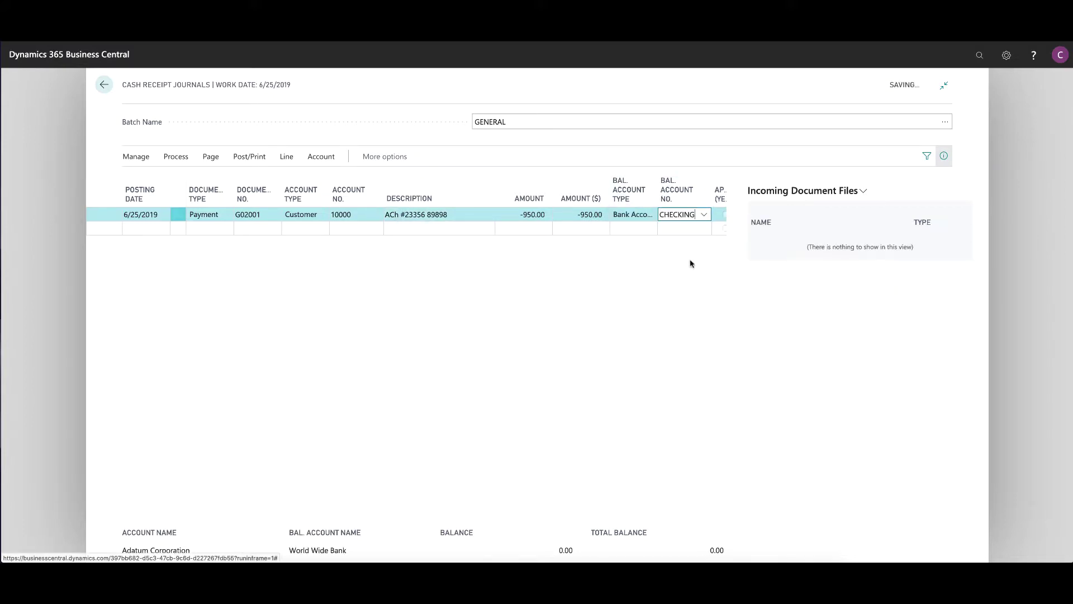
key("Tab")
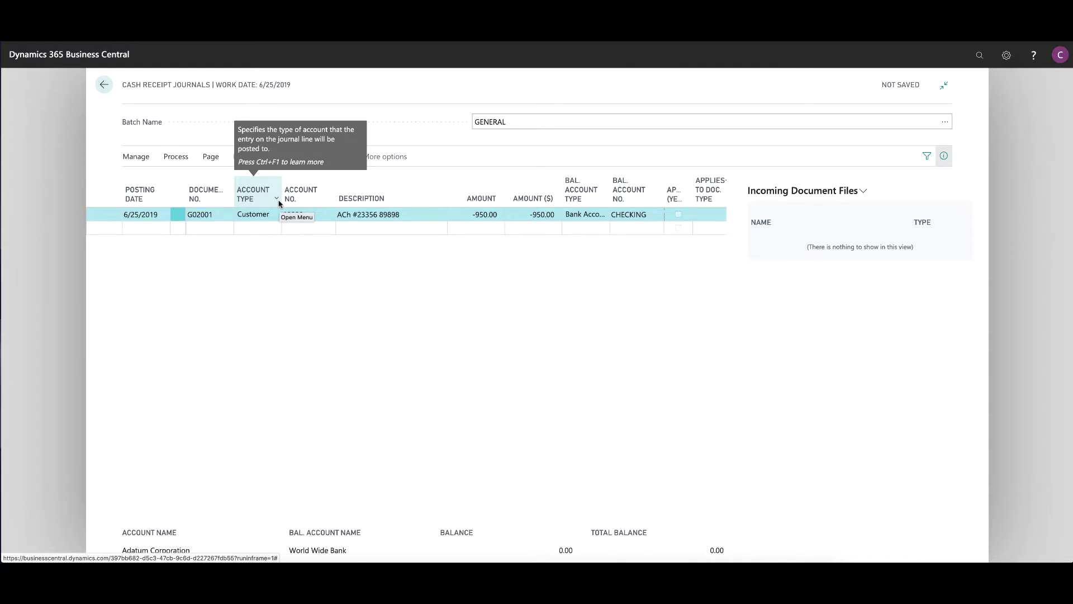
Open Apply Customer Entries for the payment and mark the Adatum invoice for application
left_click(185, 162)
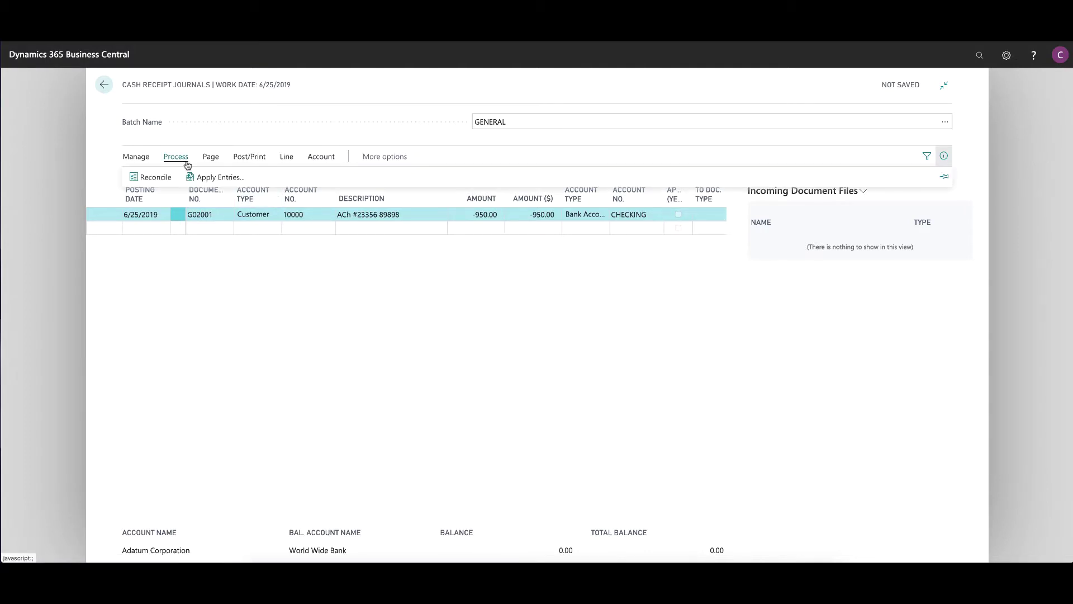
left_click(223, 177)
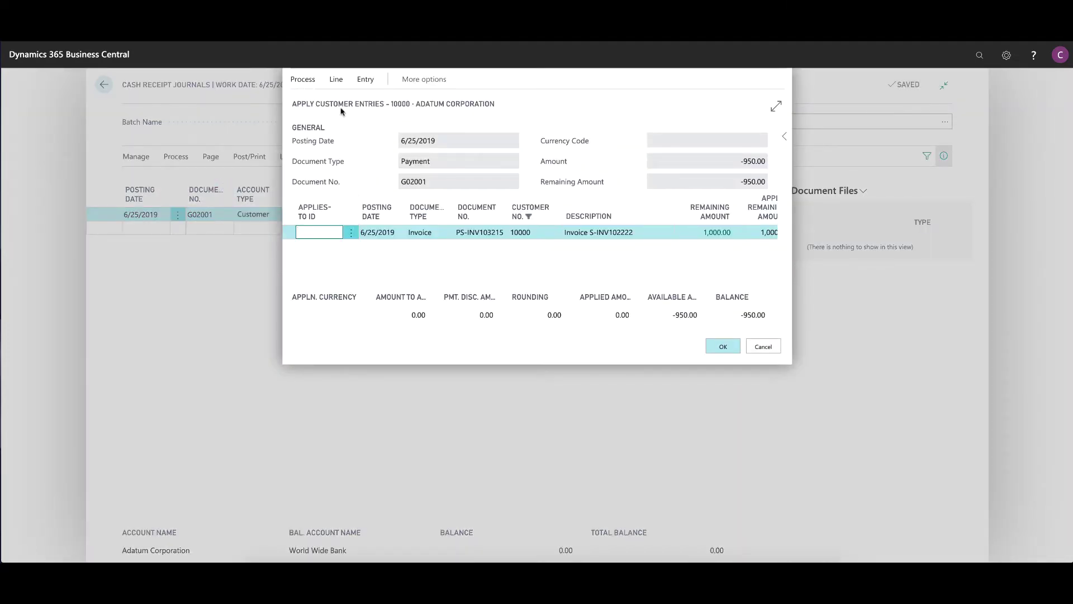
left_click(302, 80)
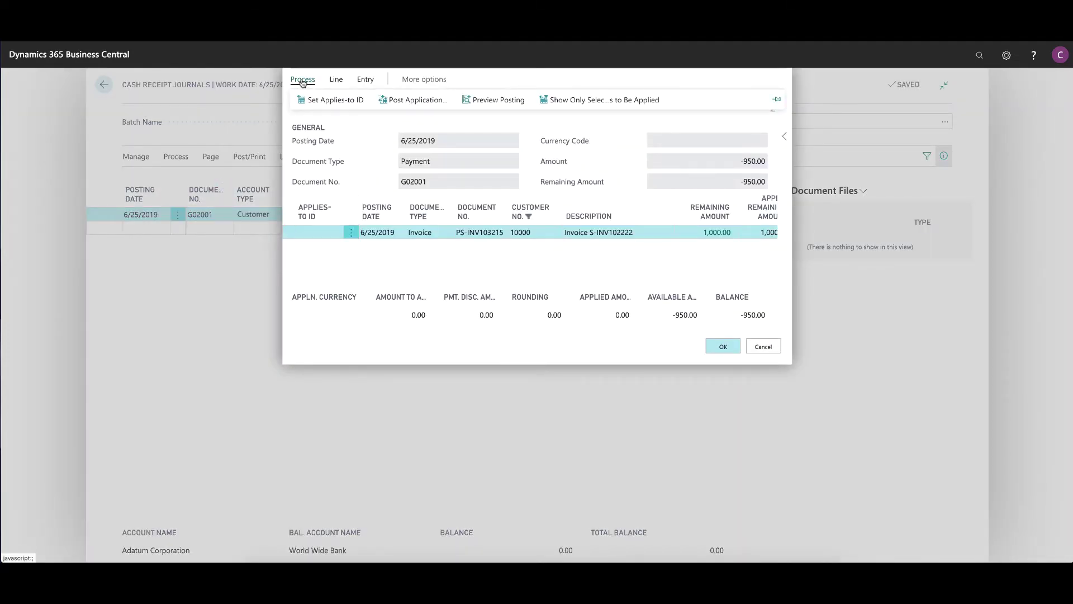
left_click(333, 102)
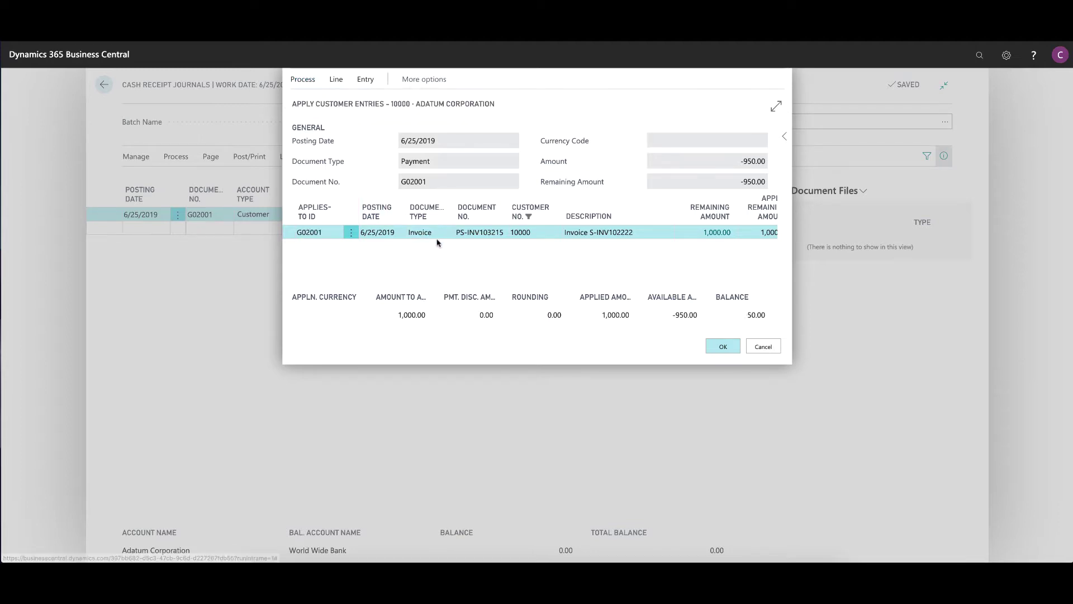
Enter 30 as the invoice's Max. Payment Tolerance and accept the application
key("Tab")
key("Tab")
key("Tab")
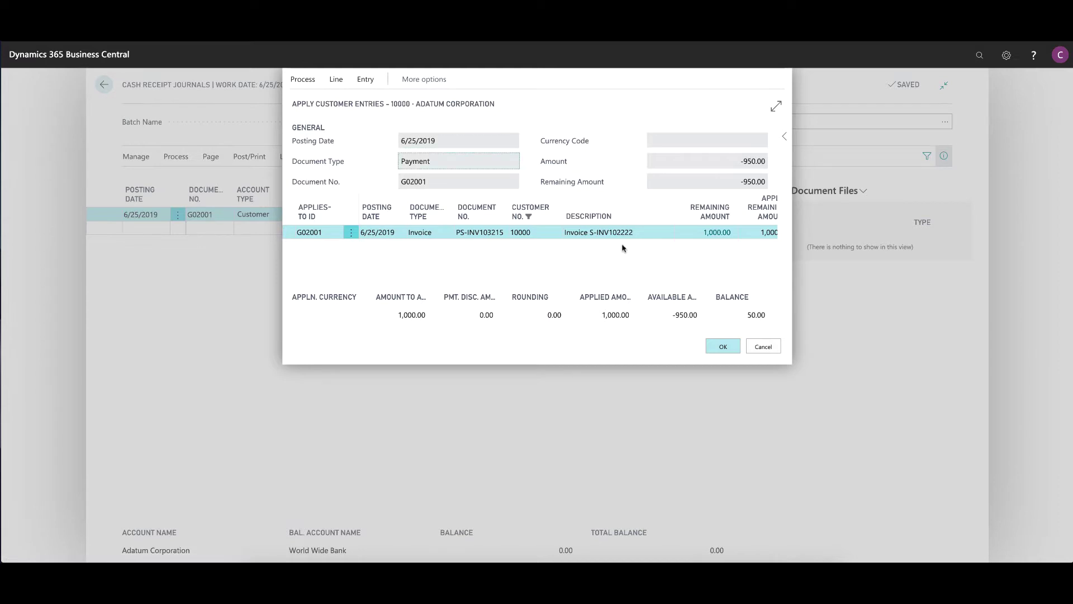
left_click(634, 239)
key("Tab")
key("Tab")
key("Tab")
key("Tab")
key("Tab")
key("Tab")
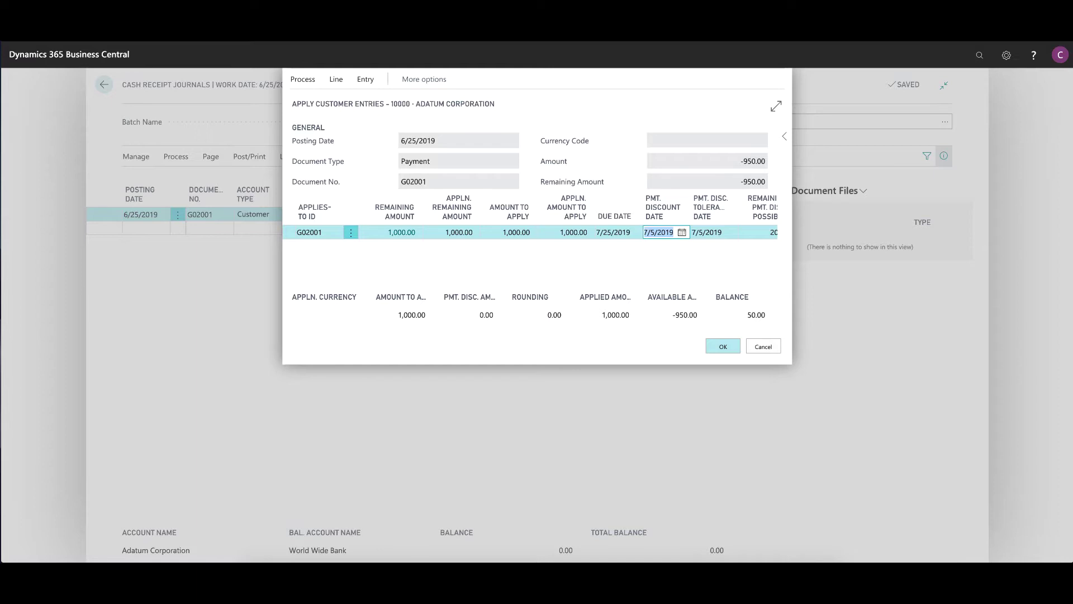
key("Tab")
key("Tab")
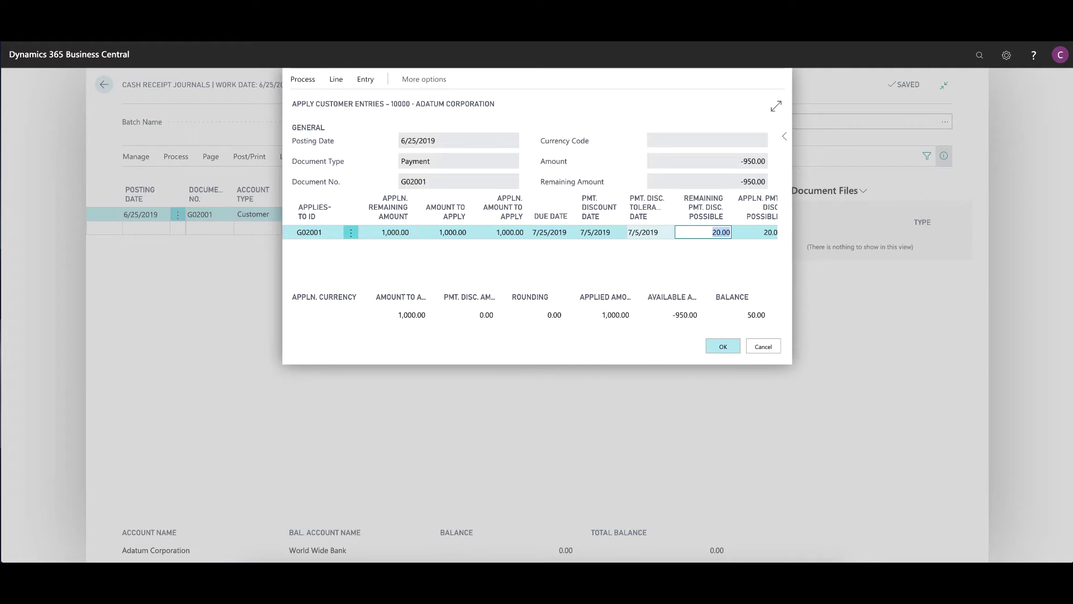
key("Tab")
key("Tab")
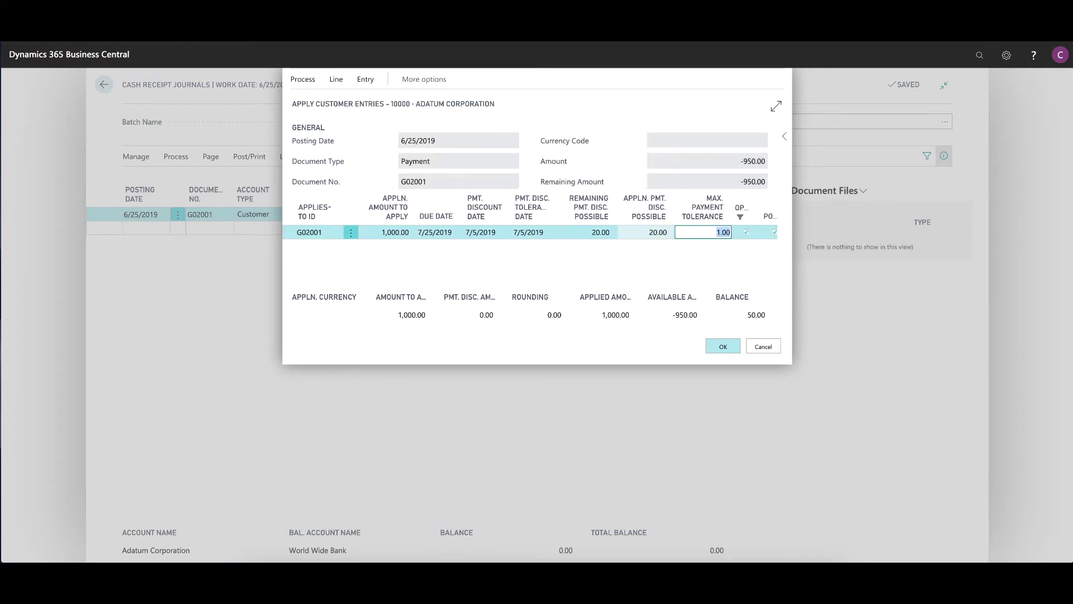
type("30")
key("Tab")
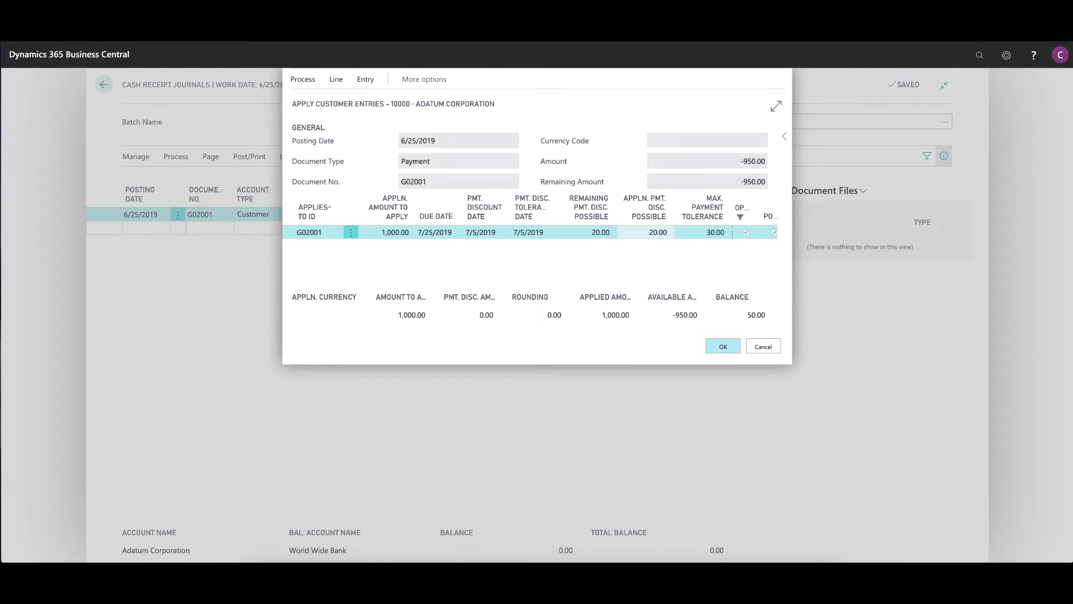
left_click(729, 347)
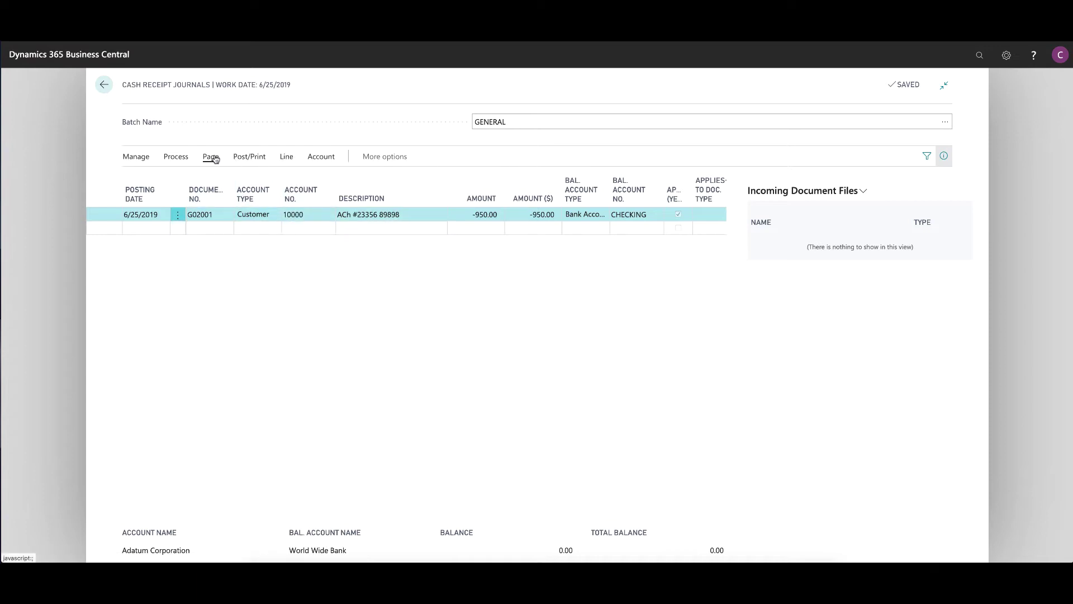
Preview the payment's posting, checking its four G/L entries and customer ledger entry, then close it
left_click(240, 157)
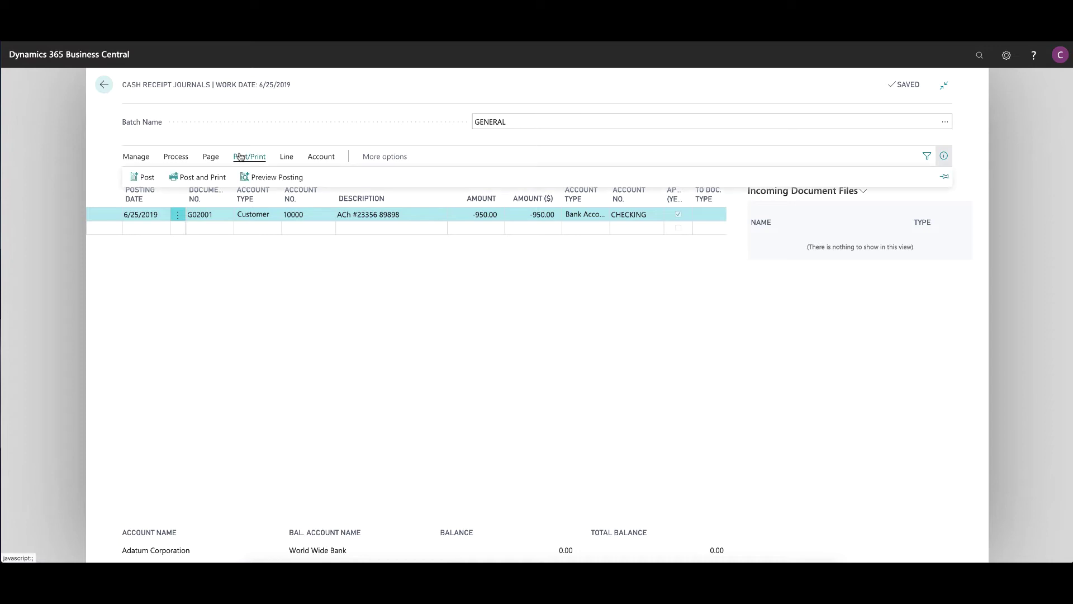
left_click(268, 179)
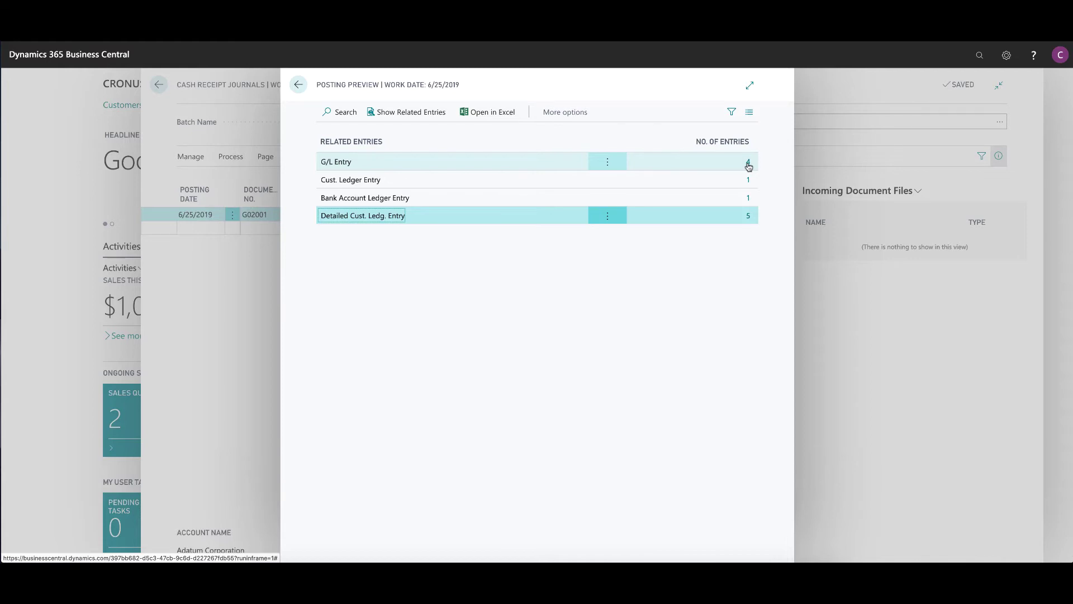
left_click(748, 163)
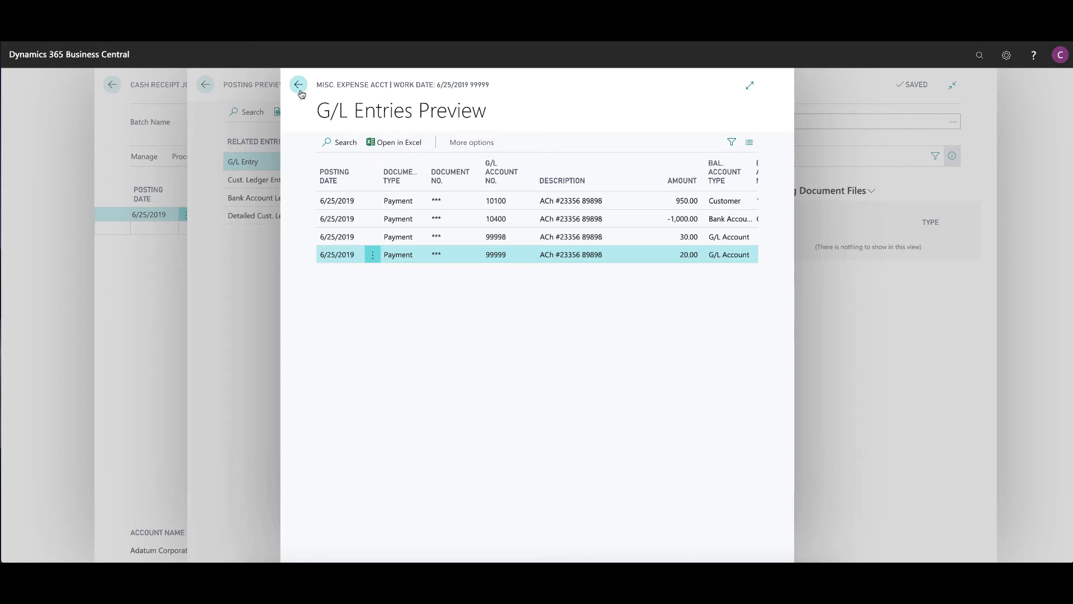
left_click(299, 85)
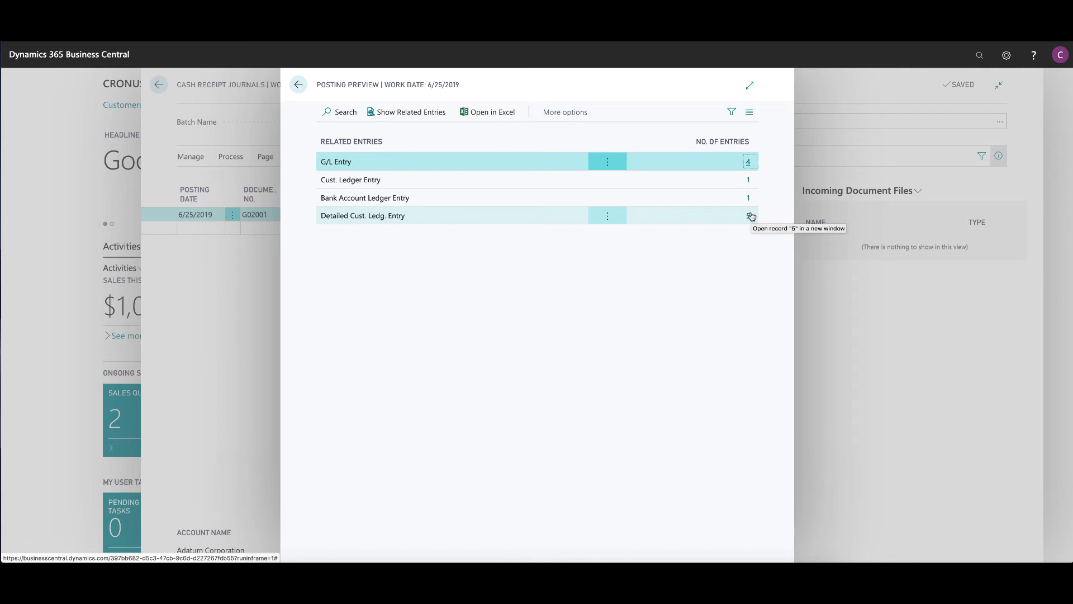
left_click(748, 180)
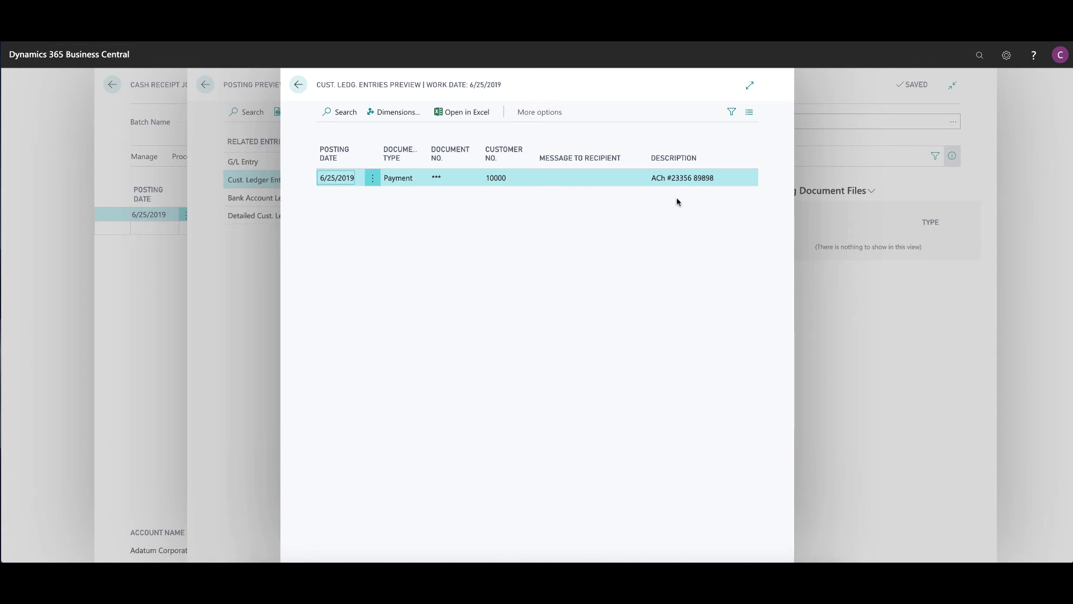
left_click(298, 85)
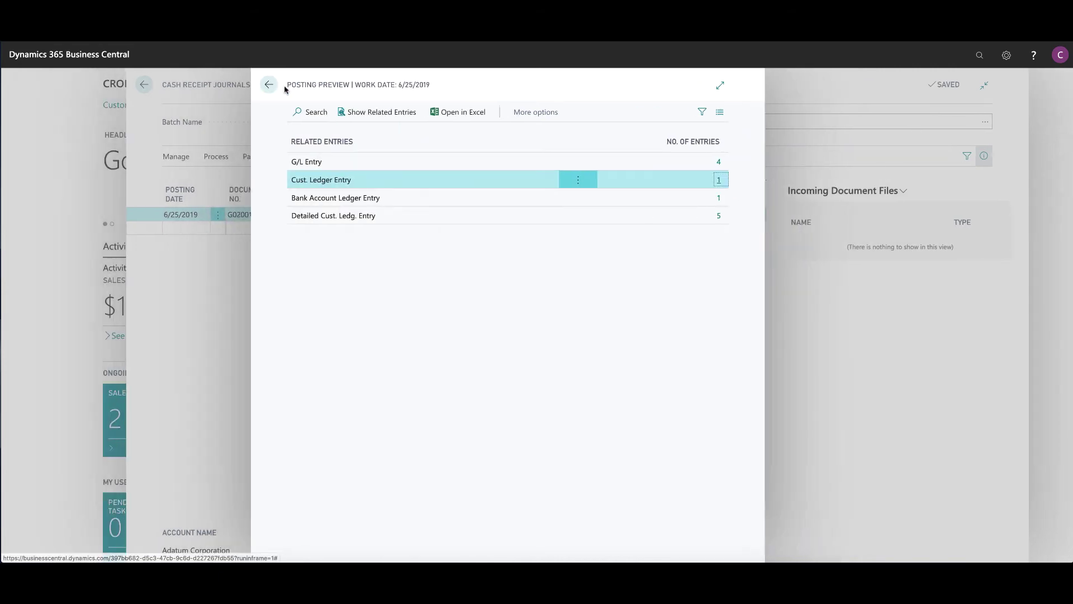
left_click(285, 85)
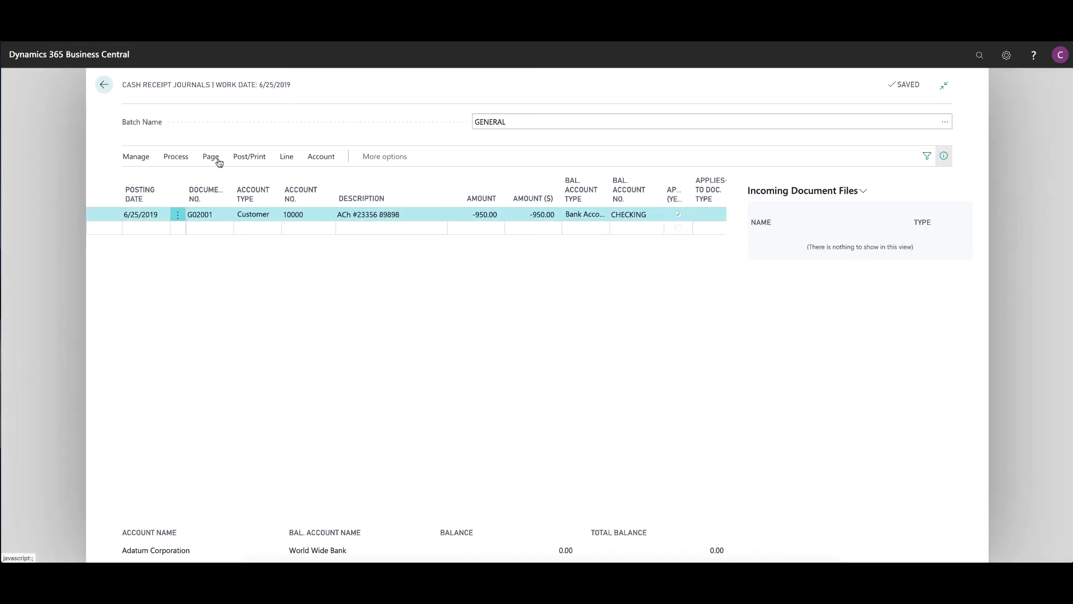
Post the cash receipt journal line and confirm the posting
left_click(249, 158)
left_click(146, 177)
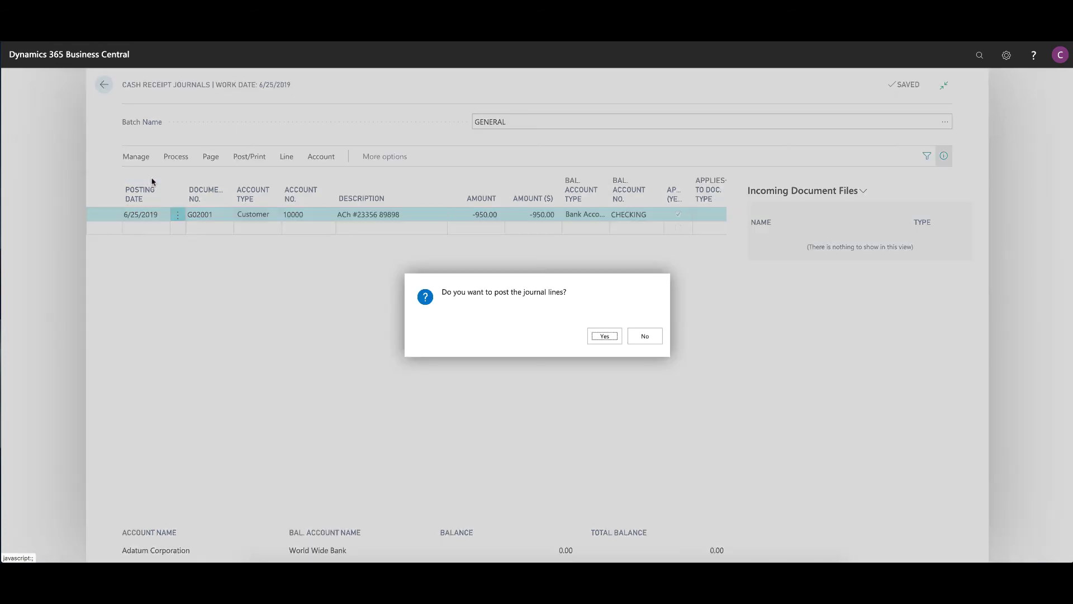
left_click(606, 336)
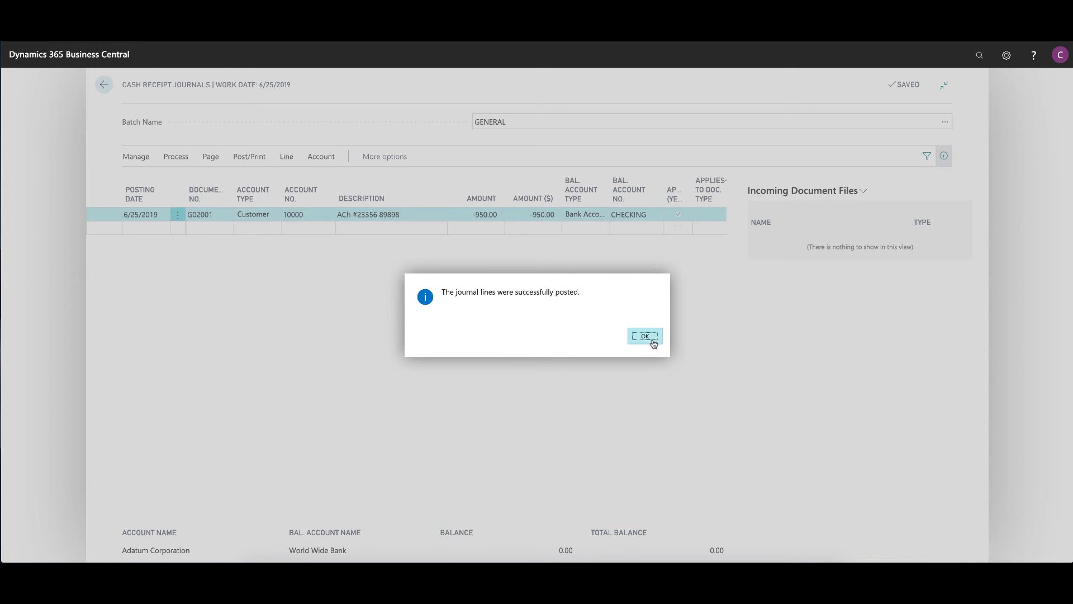
left_click(651, 341)
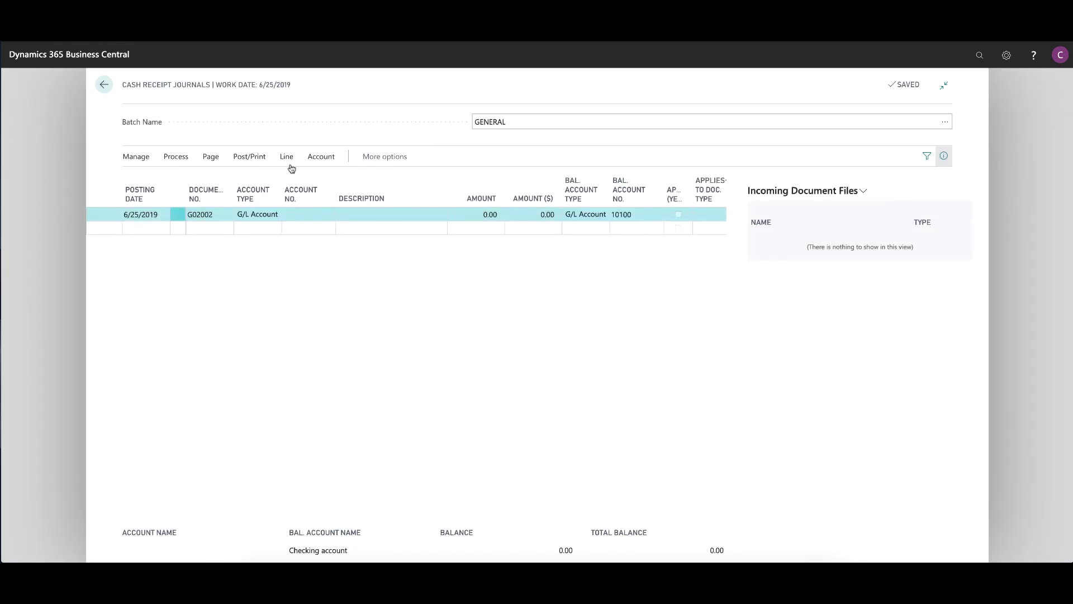
Open Adatum Corporation's customer ledger entries from its customer card
left_click(102, 82)
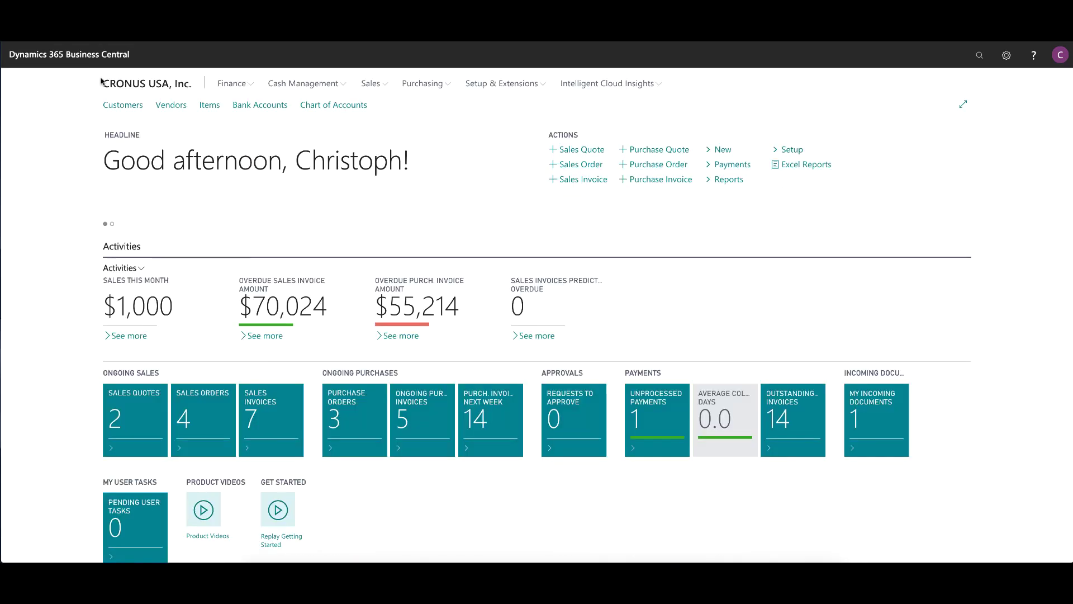
left_click(137, 110)
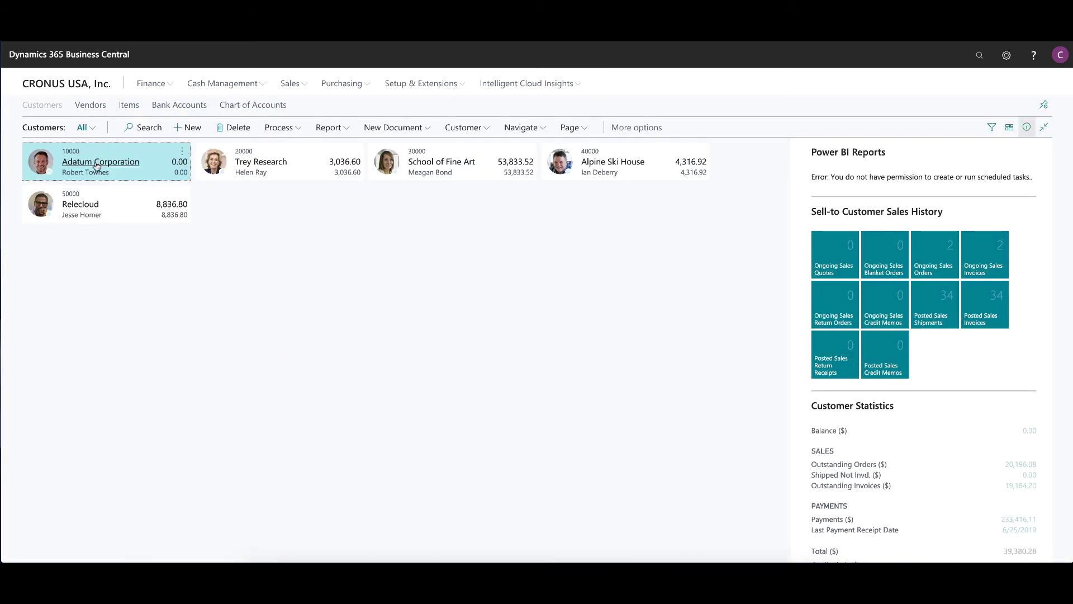
left_click(97, 164)
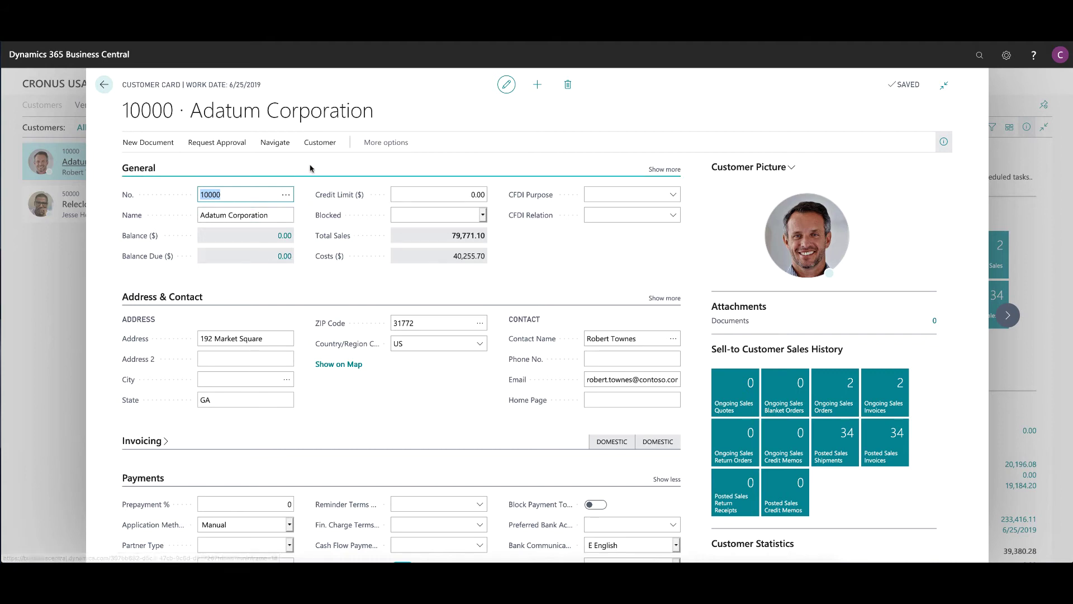
left_click(320, 143)
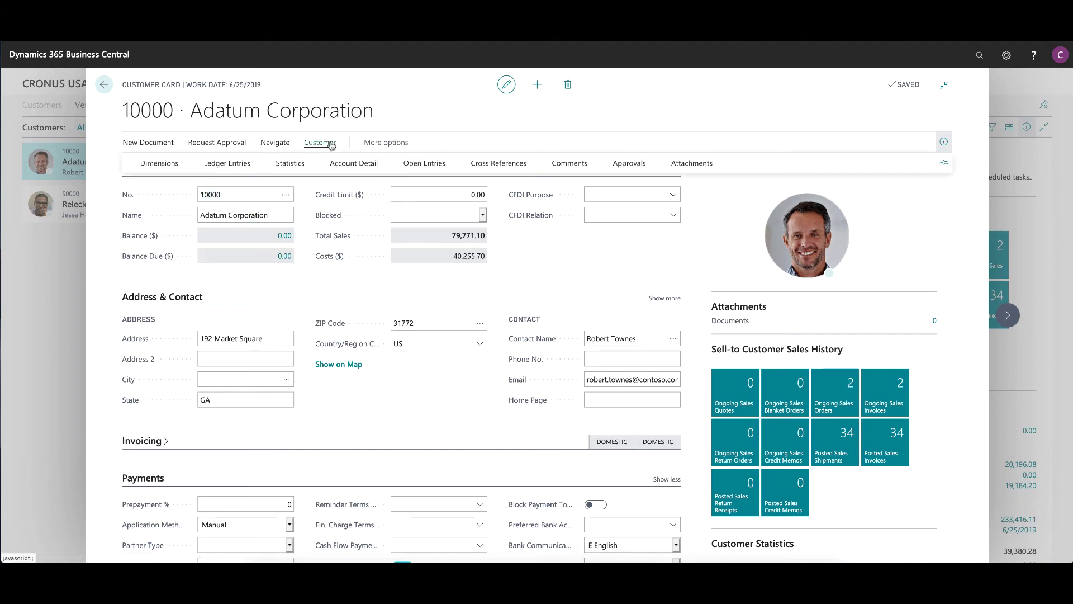
left_click(243, 171)
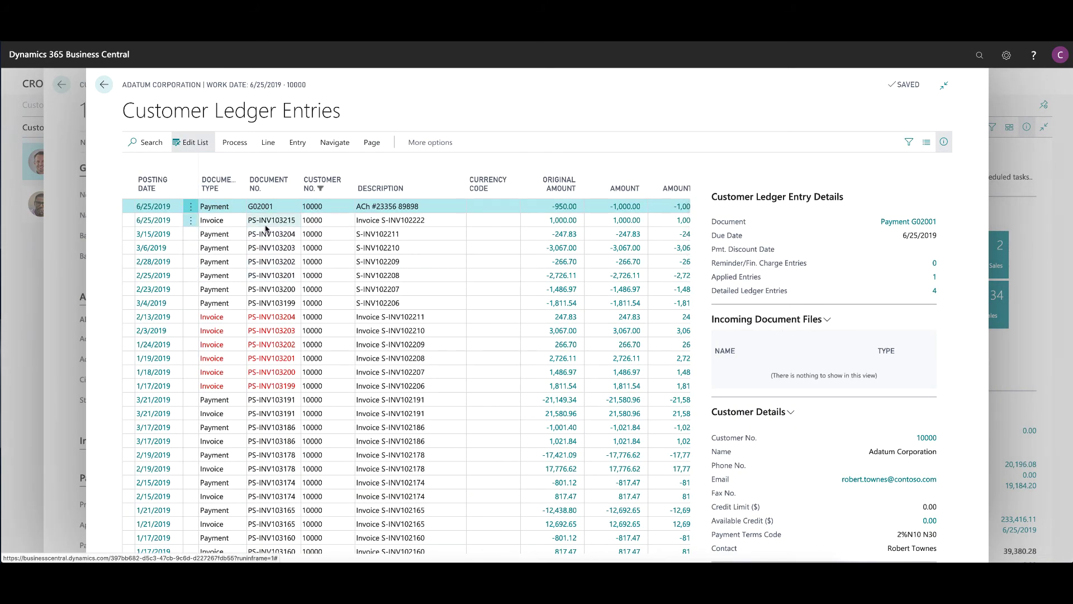
Open payment G02001's four detailed entries and inspect the -30.00 tolerance write-off
left_click(133, 219)
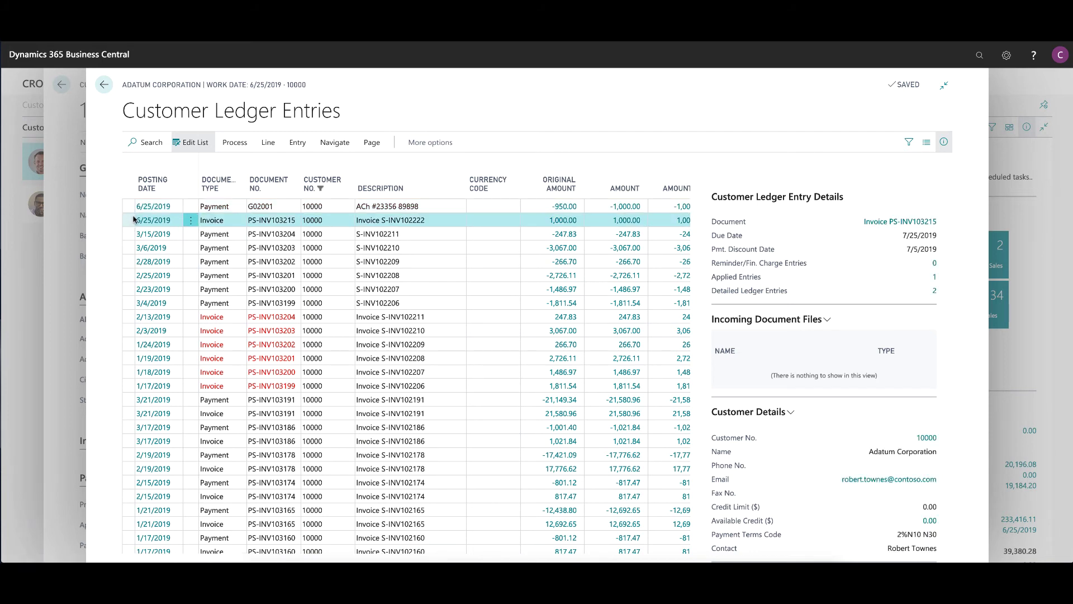
left_click(130, 207)
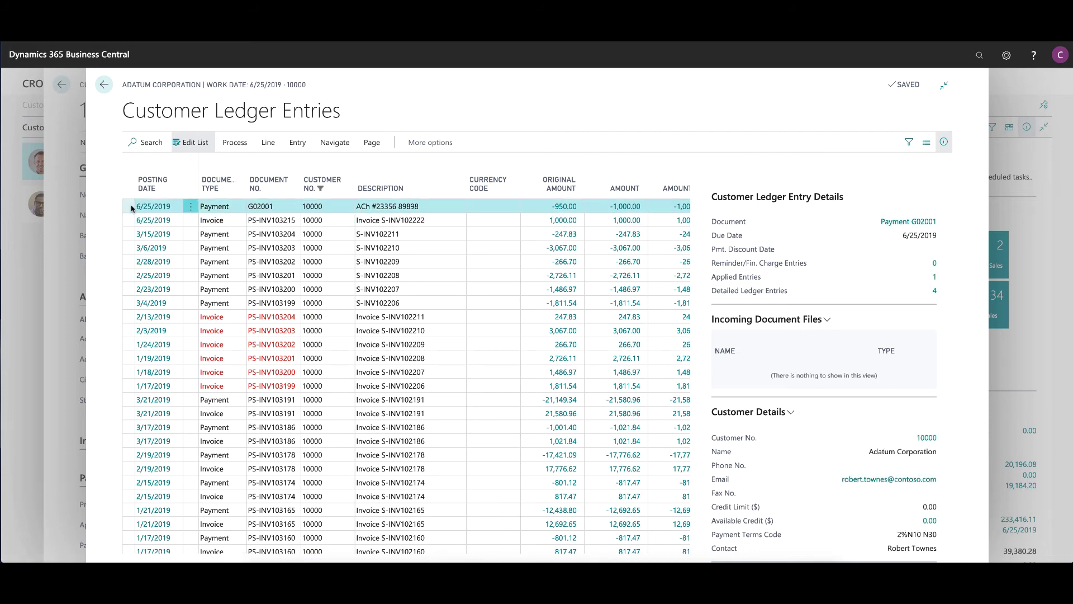
left_click(934, 292)
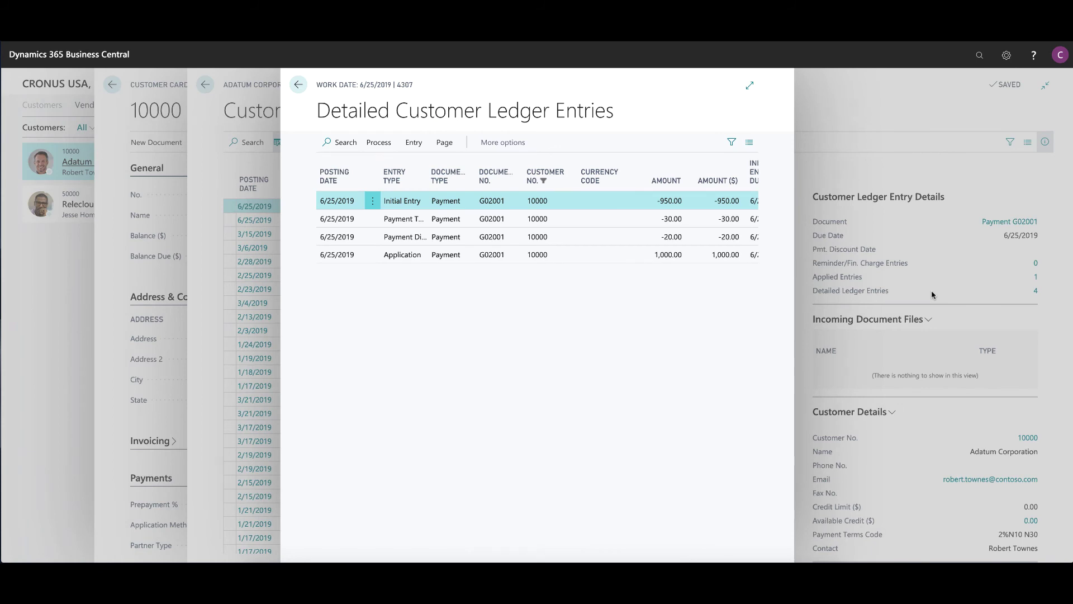
left_click(693, 221)
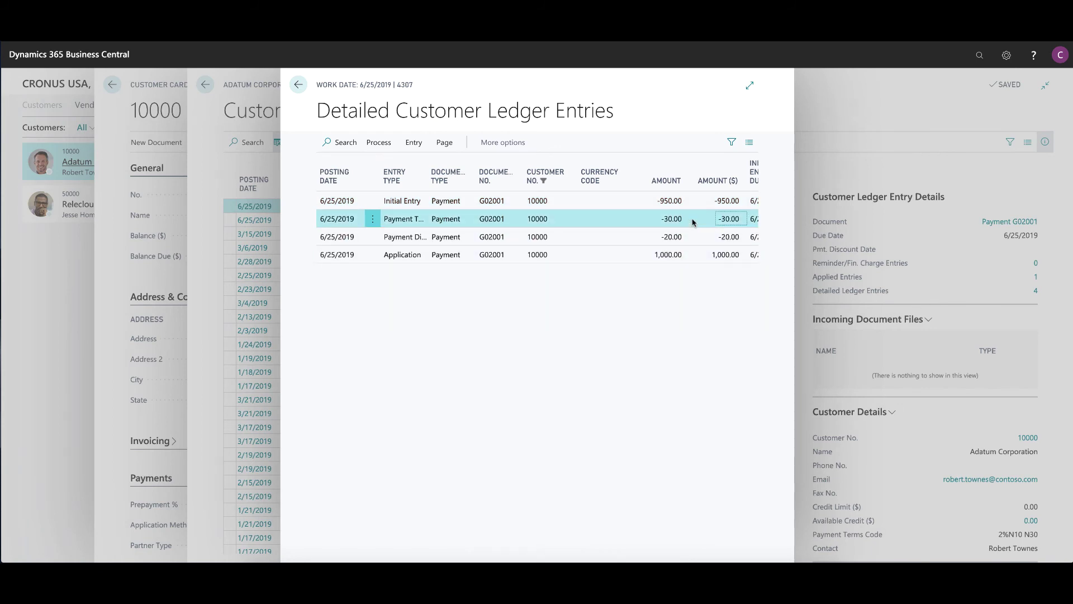